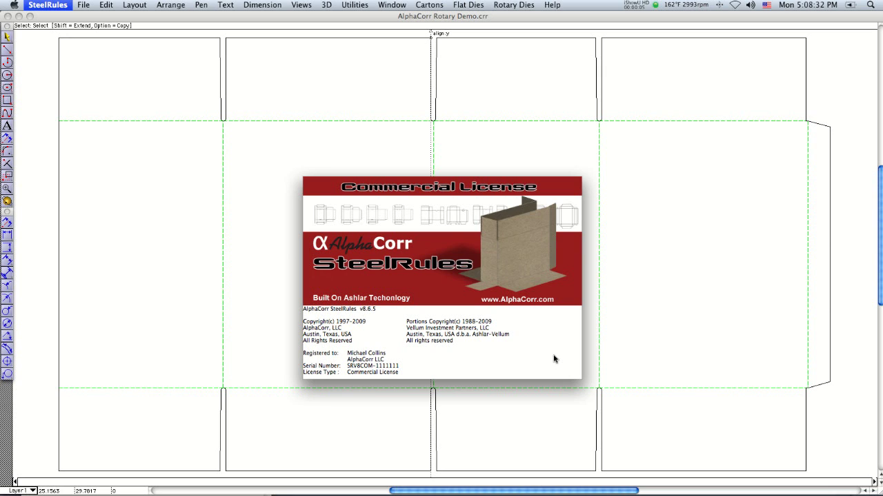
Generate a rotary die sheet from the carton layout and acknowledge its completion
click(553, 357)
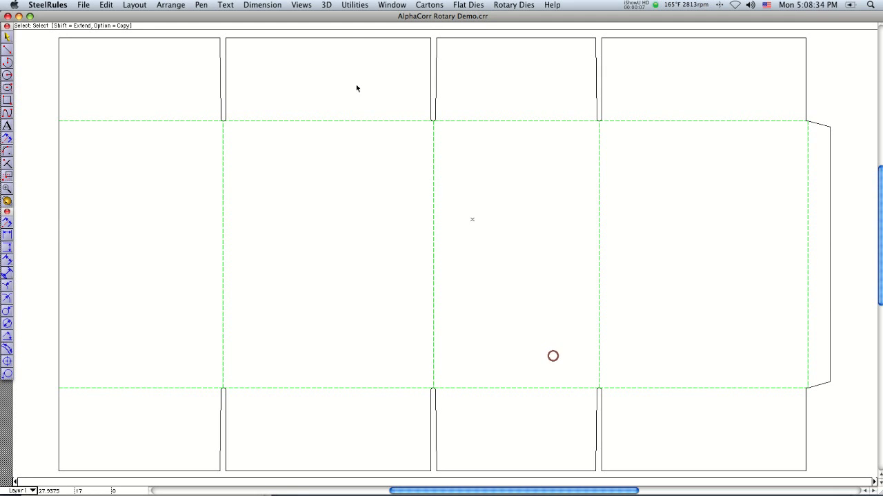
click(510, 5)
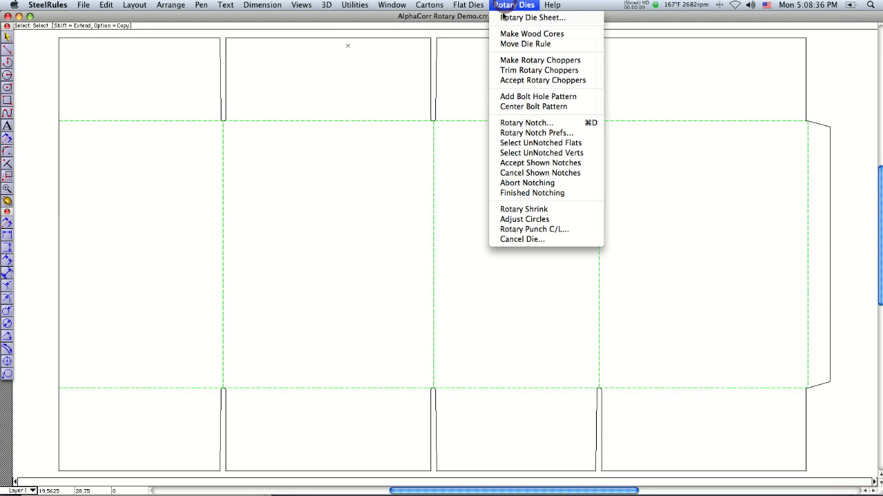
click(531, 18)
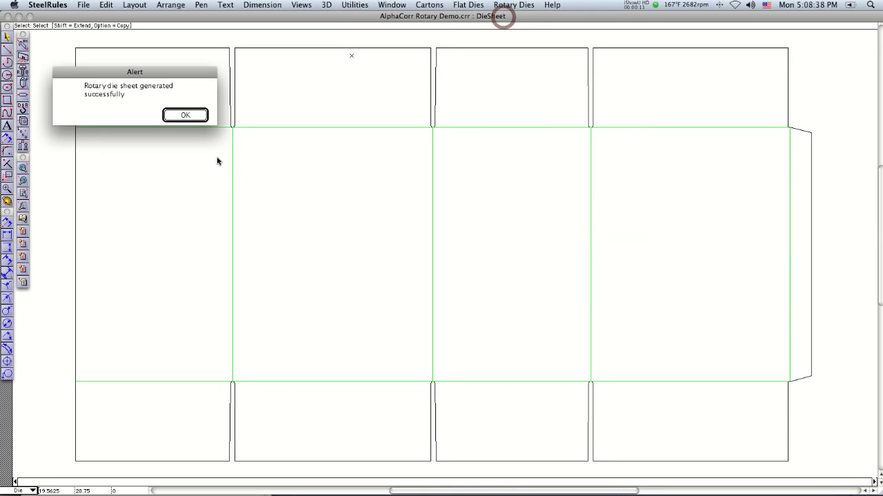
click(194, 118)
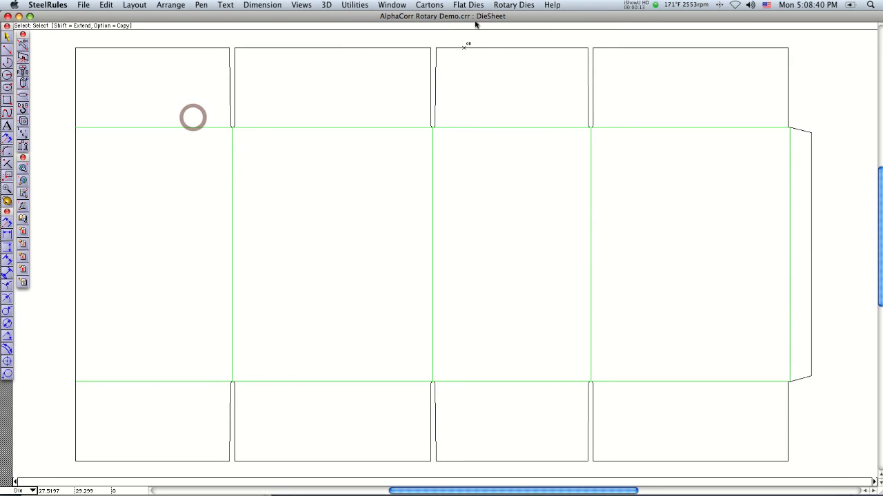
Add the single Core wood core with CoreSizeX 60 around the die and accept the default rotary die settings
click(505, 4)
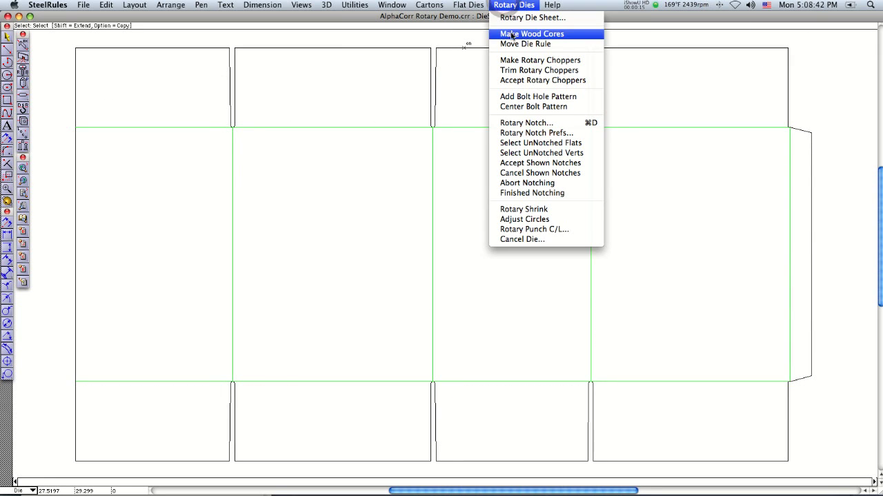
click(510, 34)
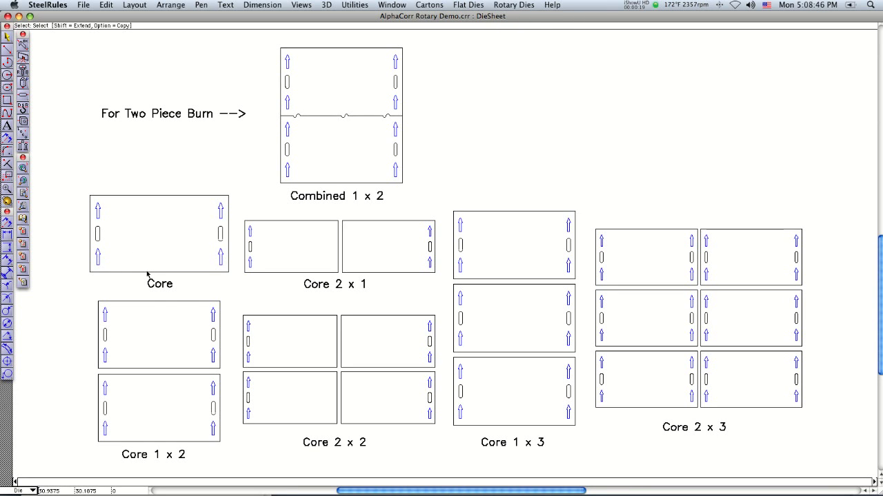
right_click(147, 274)
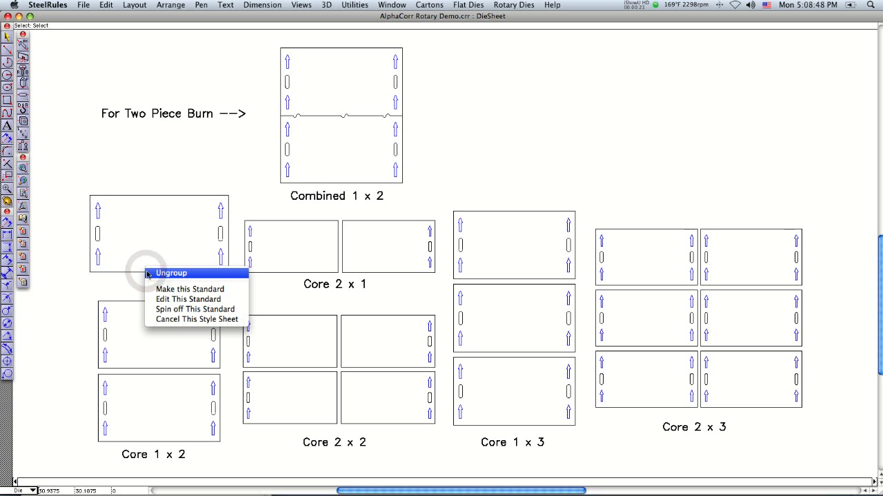
click(158, 290)
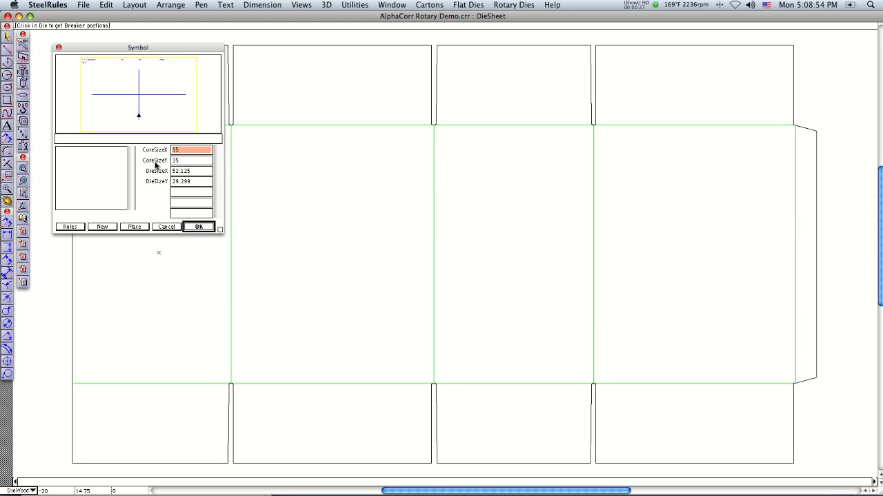
text(60)
click(193, 225)
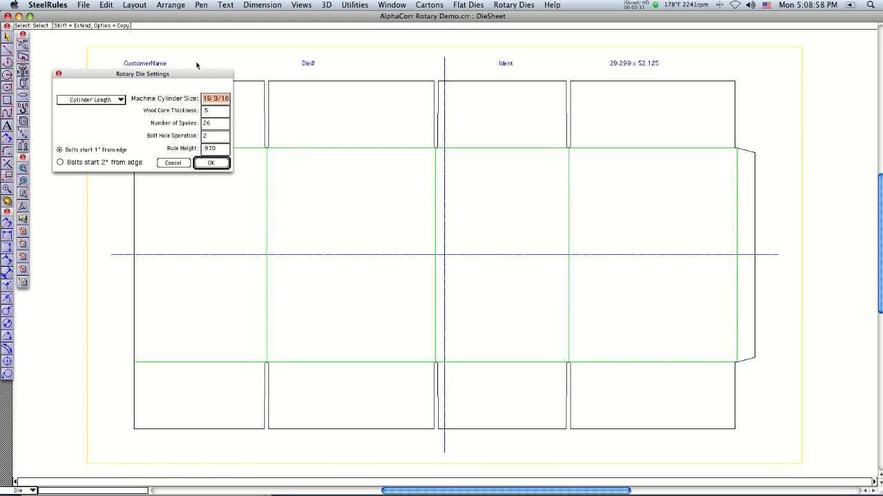
drag(193, 77, 349, 130)
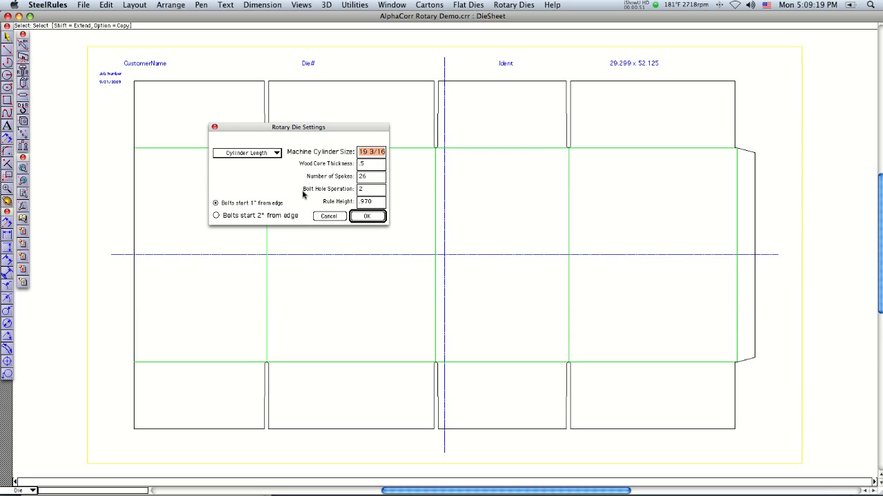
click(367, 216)
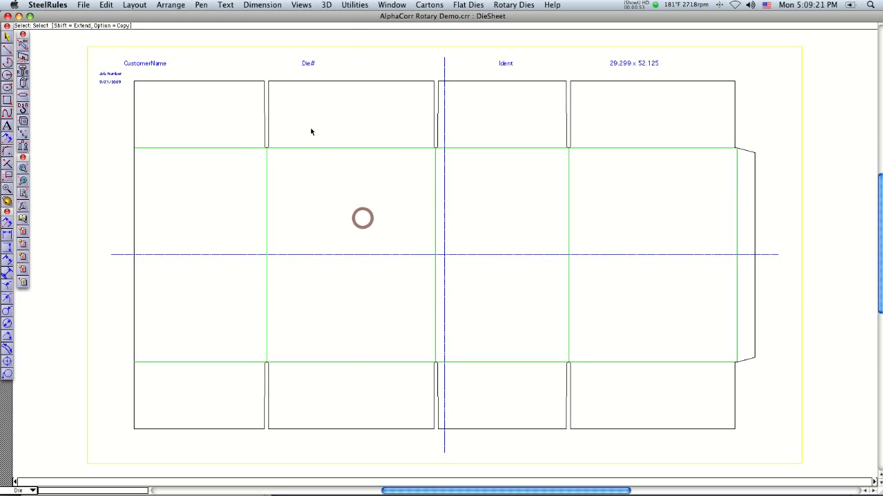
Make rotary choppers with chopper size 4, a simple border and 1.5 margins on all sides
click(494, 5)
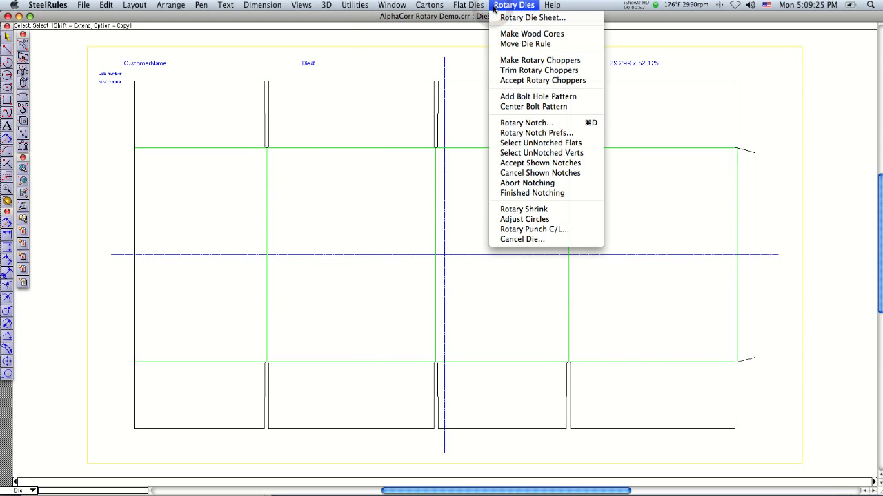
click(522, 62)
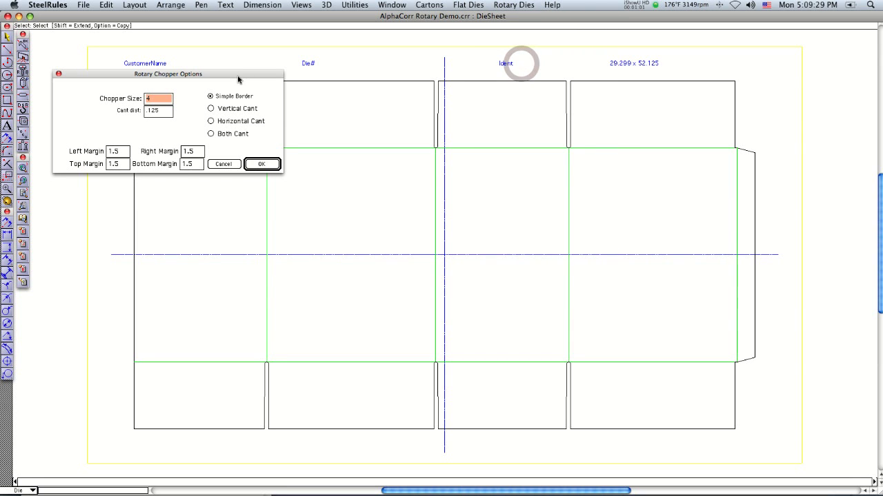
drag(236, 77, 393, 124)
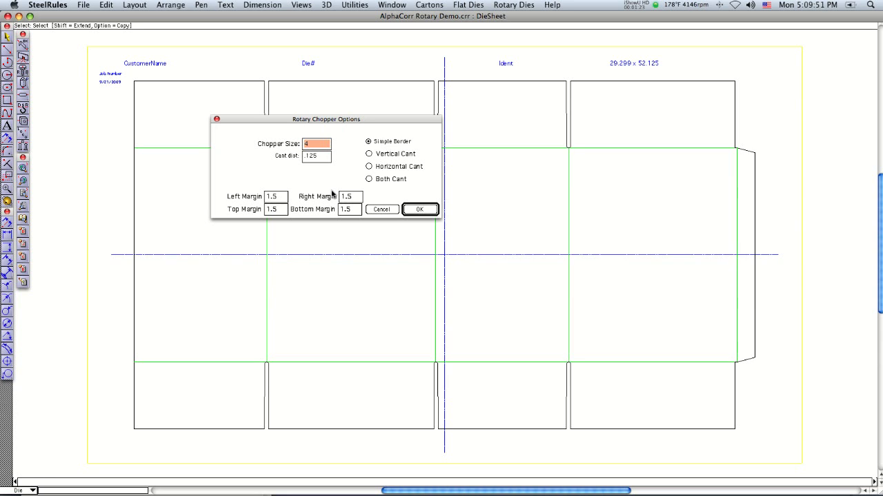
click(418, 210)
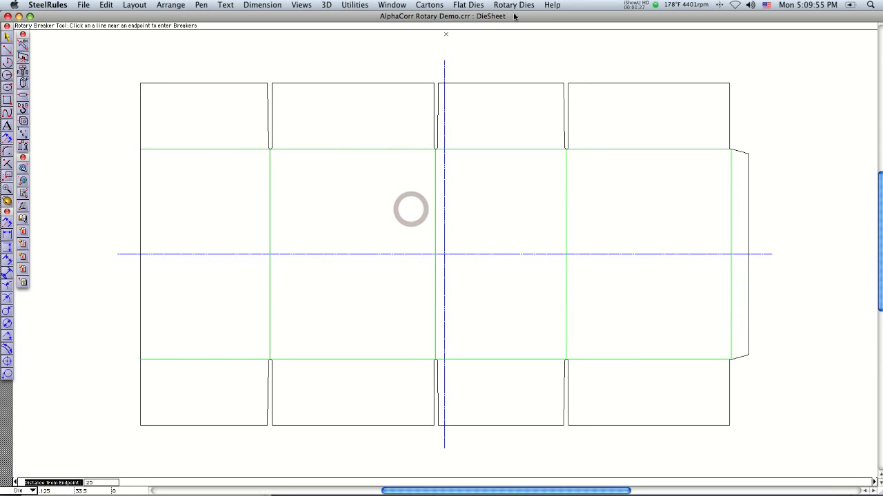
Place breakers near both ends of each of the four upper flap edges
click(162, 84)
click(253, 85)
click(293, 87)
click(418, 85)
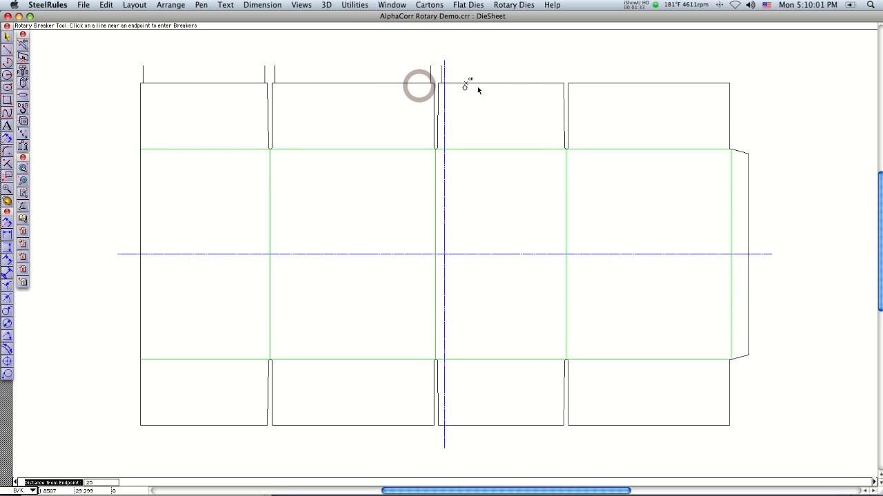
click(465, 87)
click(553, 86)
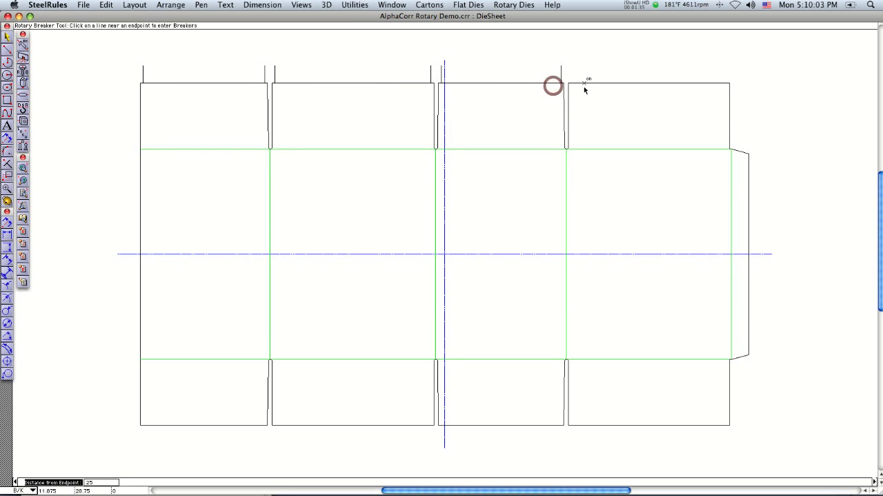
click(583, 85)
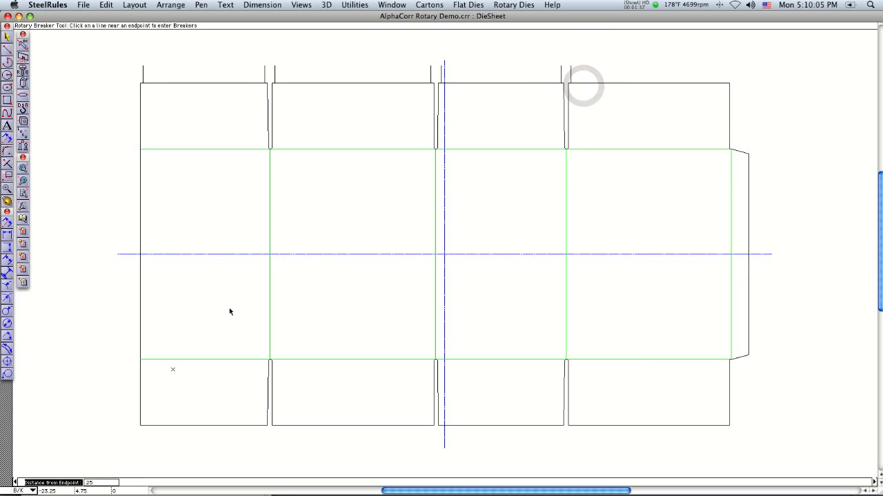
click(715, 84)
Place breakers at the outer ends of the two right-hand flap sides and near both ends of the glue tab's edge
click(724, 92)
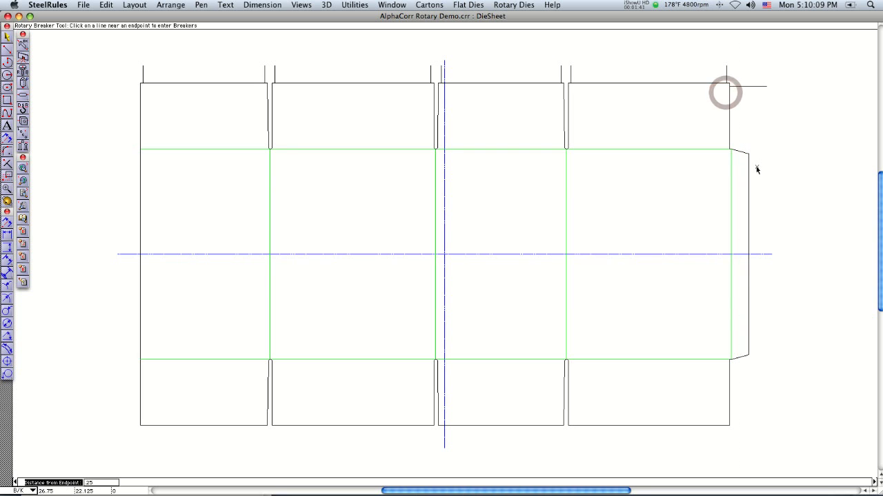
click(750, 167)
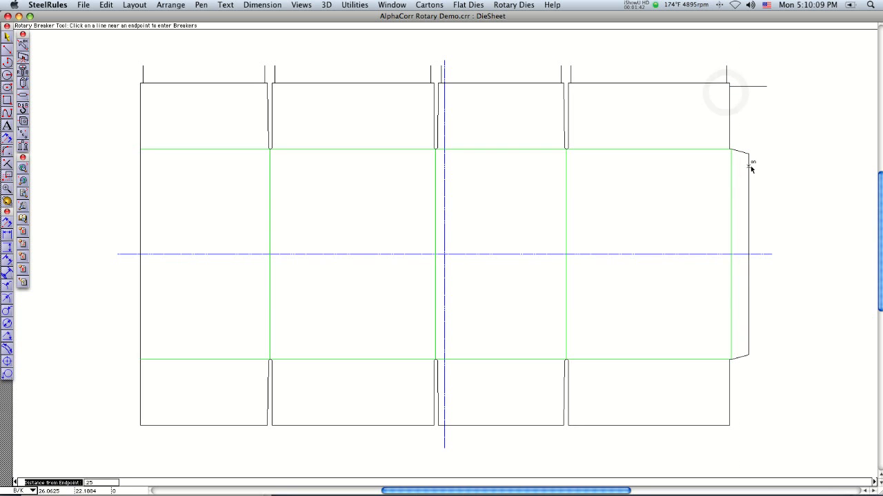
click(745, 333)
click(728, 413)
Place breakers near both ends of each of the four lower flap edges
click(713, 427)
click(576, 427)
click(543, 427)
click(448, 427)
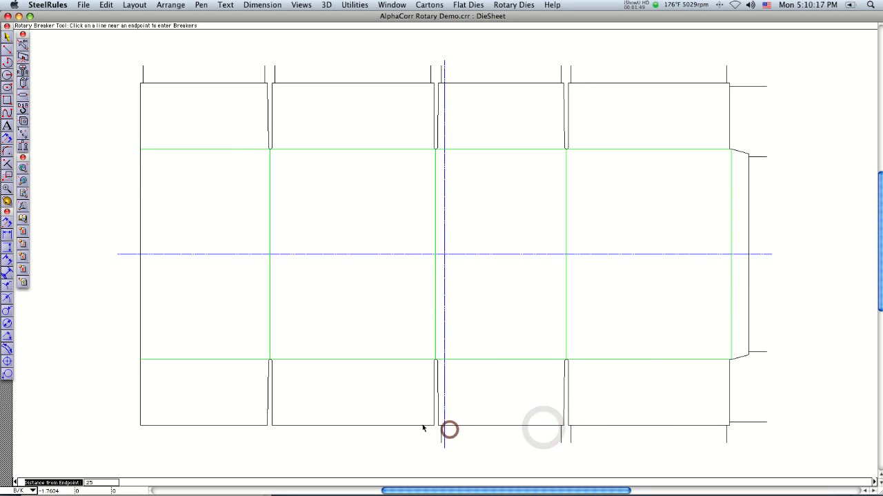
click(422, 425)
click(281, 426)
click(248, 428)
click(157, 428)
Place four breakers along the blank's left edge, at the flap corners and near both ends of the main panel
click(131, 414)
click(144, 344)
click(138, 169)
click(141, 97)
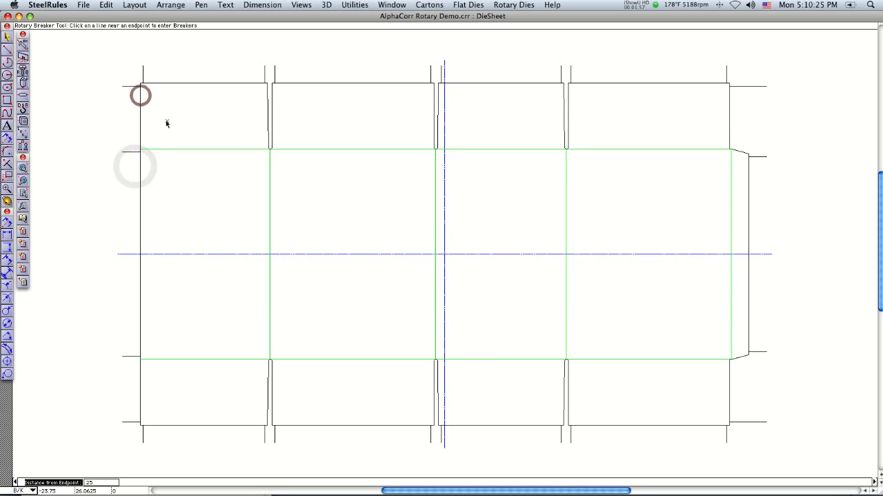
Add two intermediate breakers on both the left panel edge and glue tab, one mid-length on each wide flap, and accept the choppers
click(141, 226)
click(142, 306)
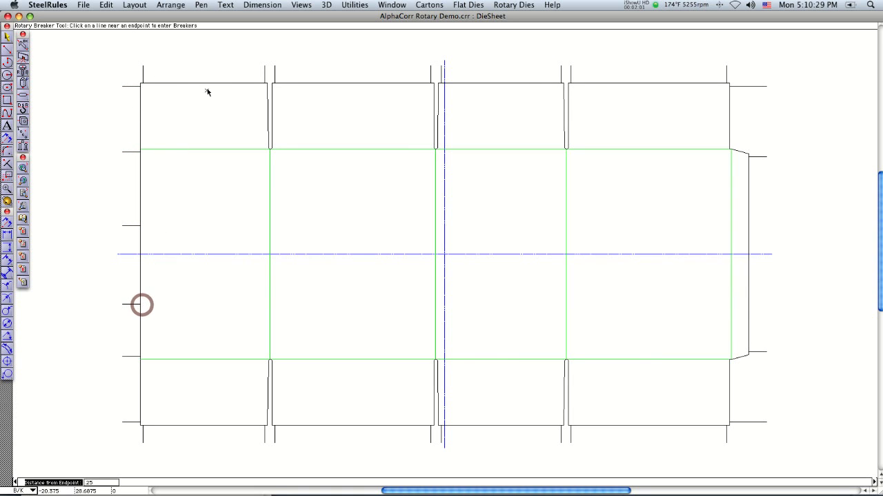
click(354, 85)
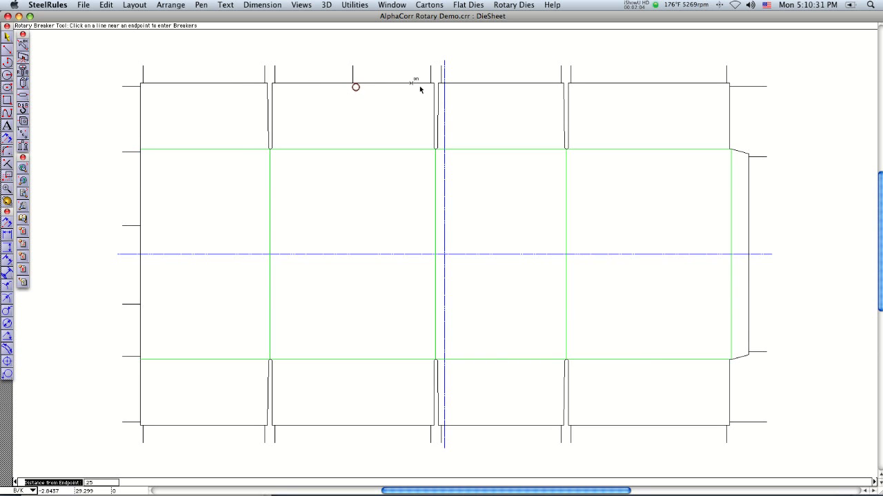
click(650, 84)
click(749, 201)
click(752, 289)
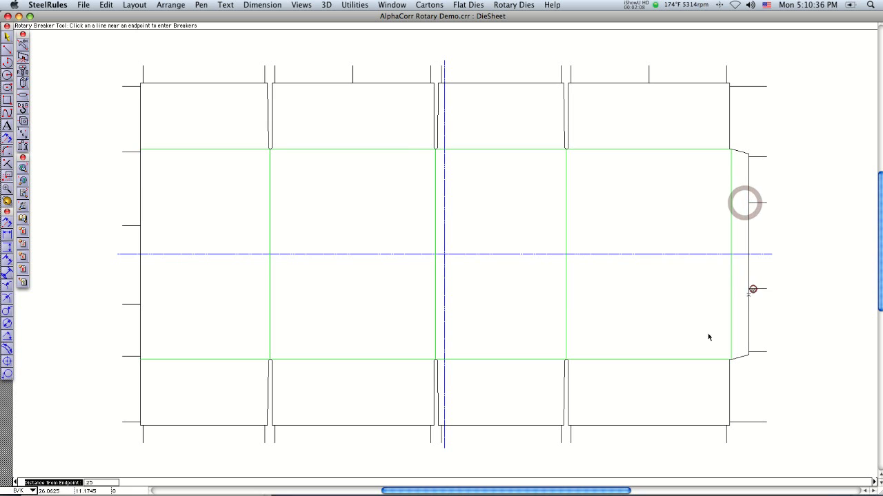
click(647, 426)
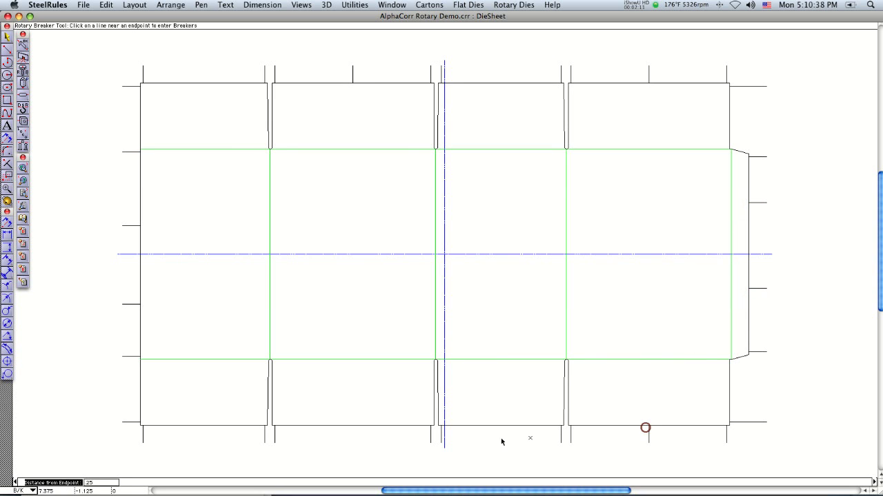
click(353, 426)
click(514, 4)
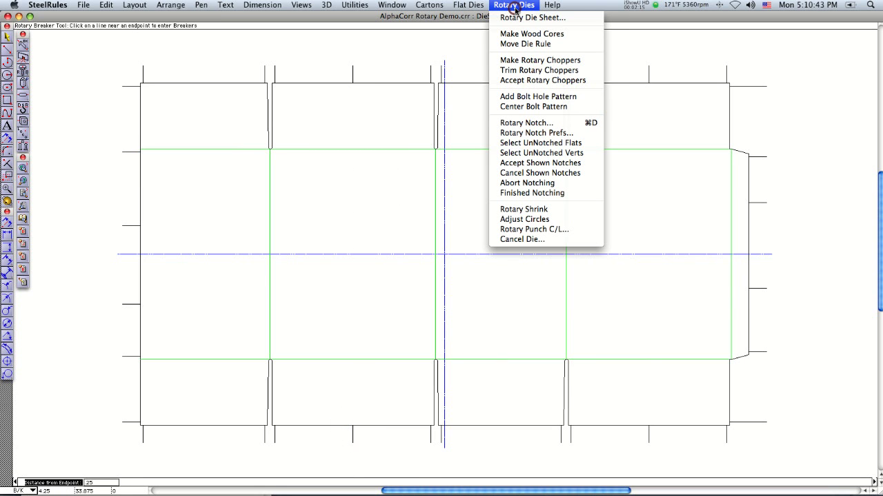
click(524, 81)
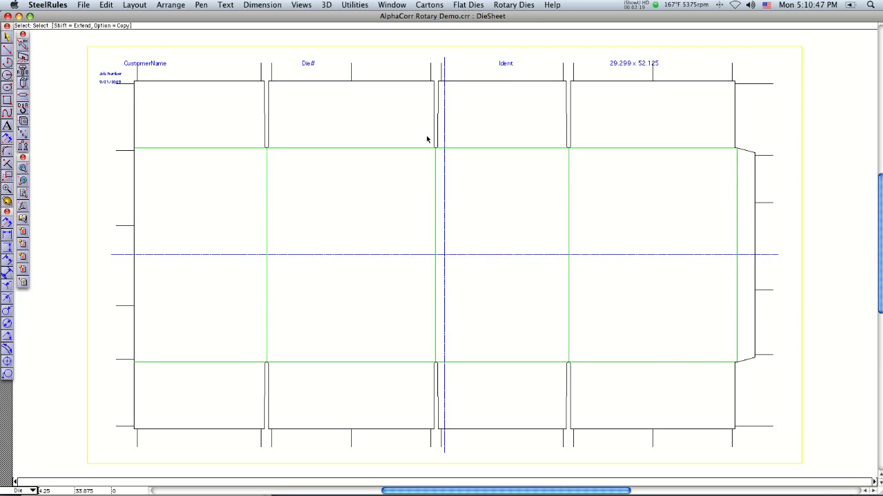
Fill in the document data with customer name AlphaCorr, job number 1234, die number 4321 and ident Demo
click(434, 6)
click(434, 19)
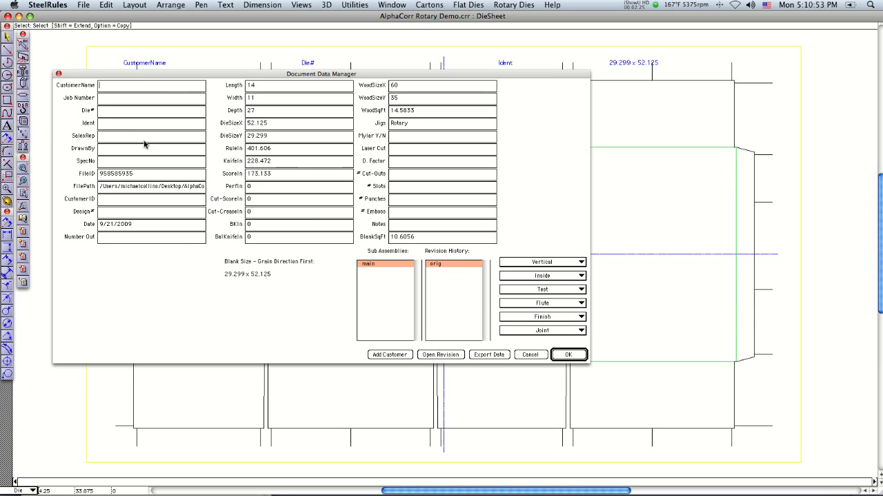
text(AlphaCorr)
click(108, 99)
text(1234)
click(108, 114)
text(4321)
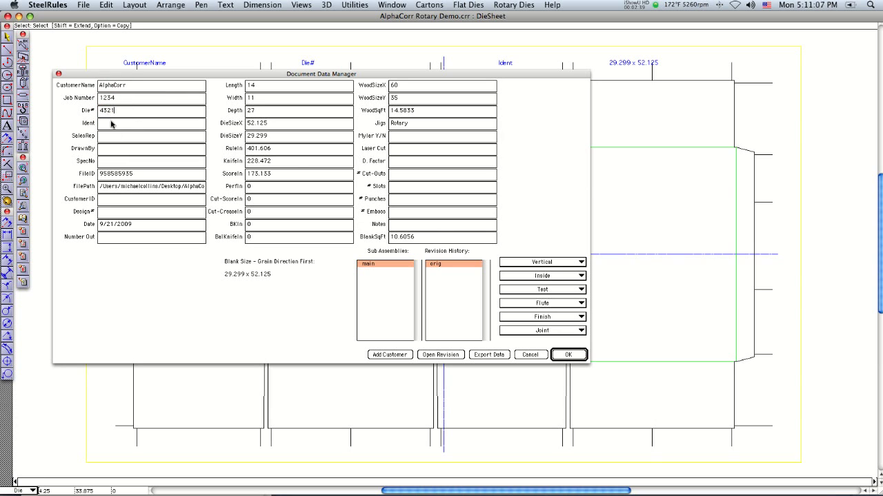
click(109, 123)
text(Demo)
click(560, 355)
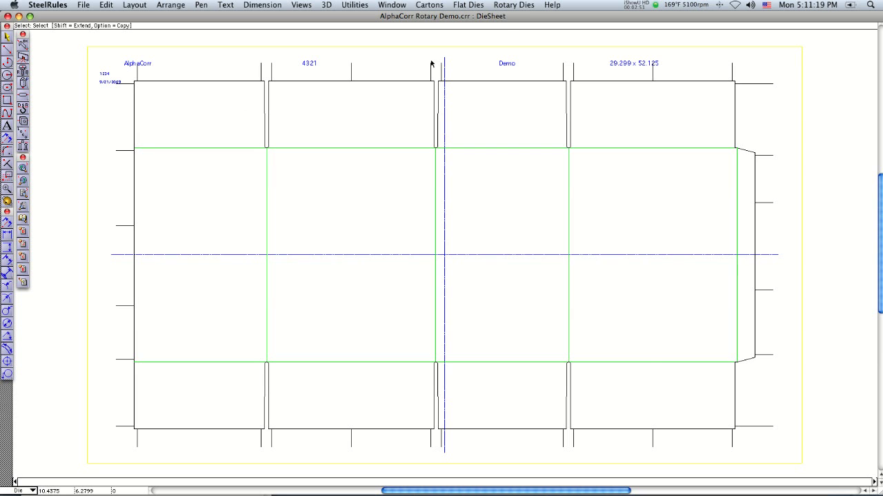
Start rotary notching and use Notch Chain on the blank's right outer edge, from the upper flap around the glue tab to the lower flap
click(504, 5)
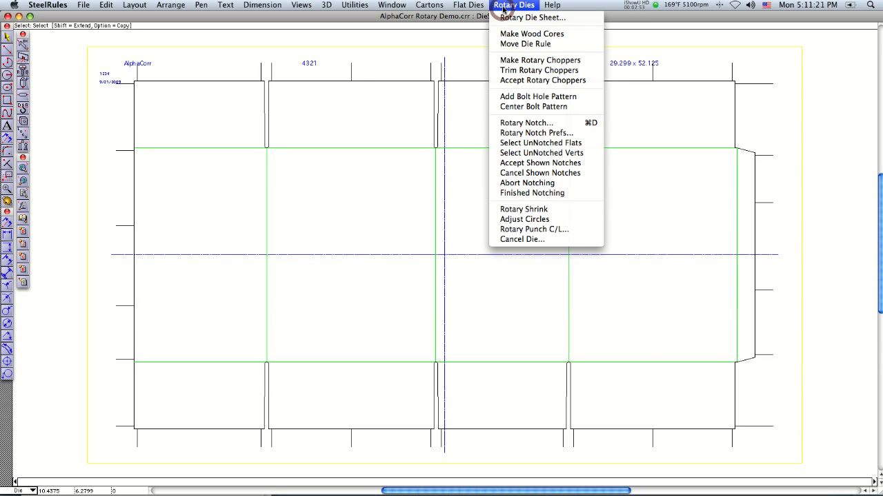
click(525, 123)
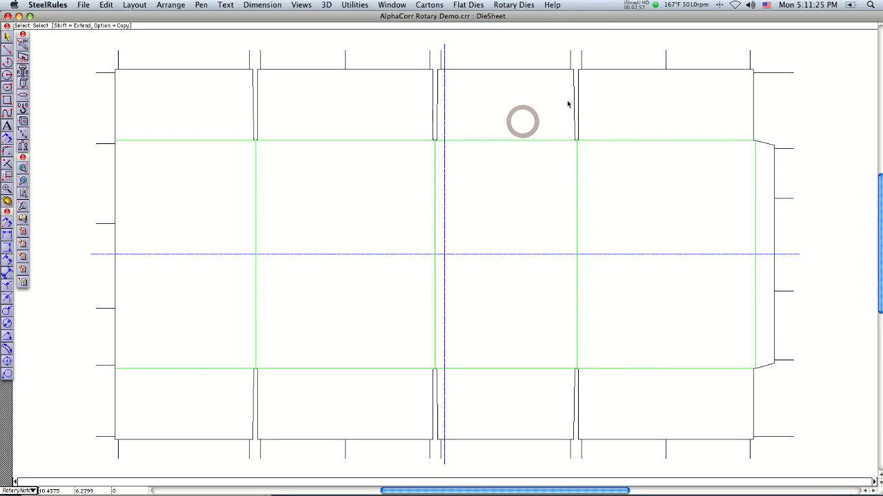
right_click(753, 88)
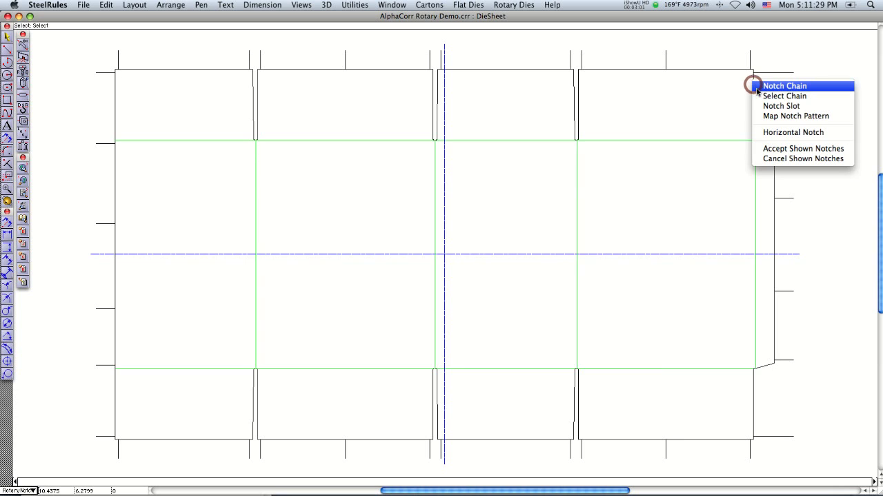
click(757, 93)
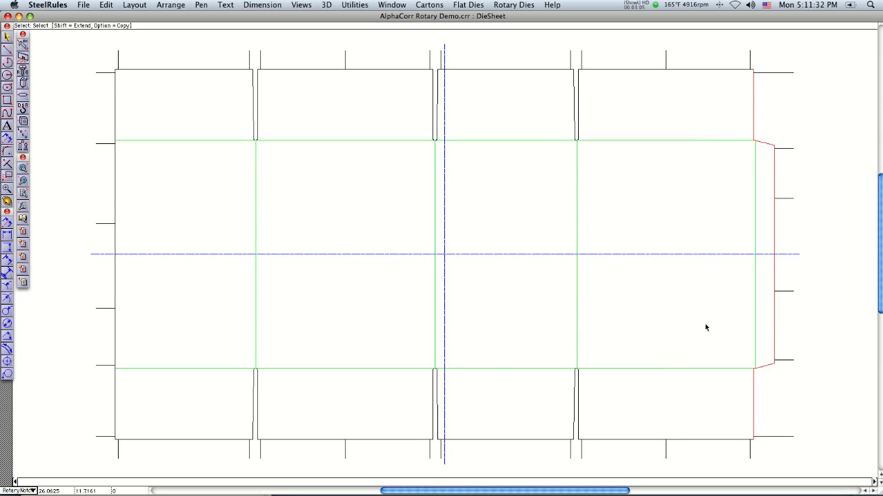
right_click(748, 83)
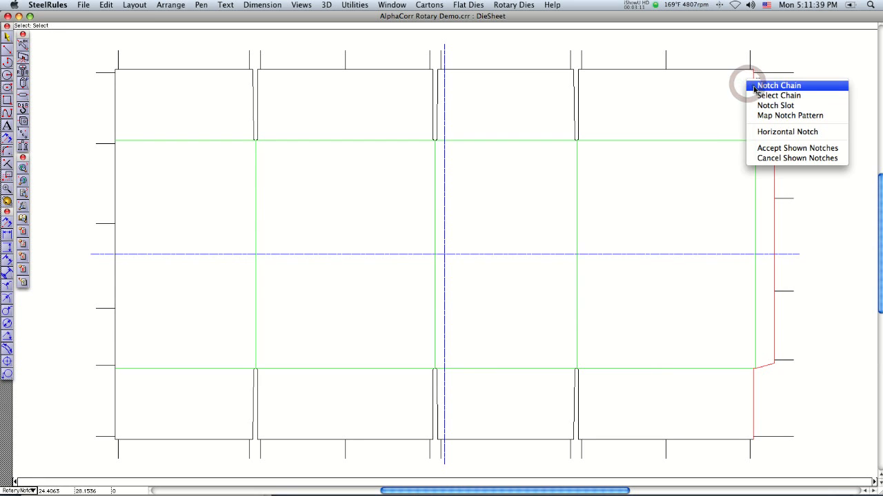
click(753, 85)
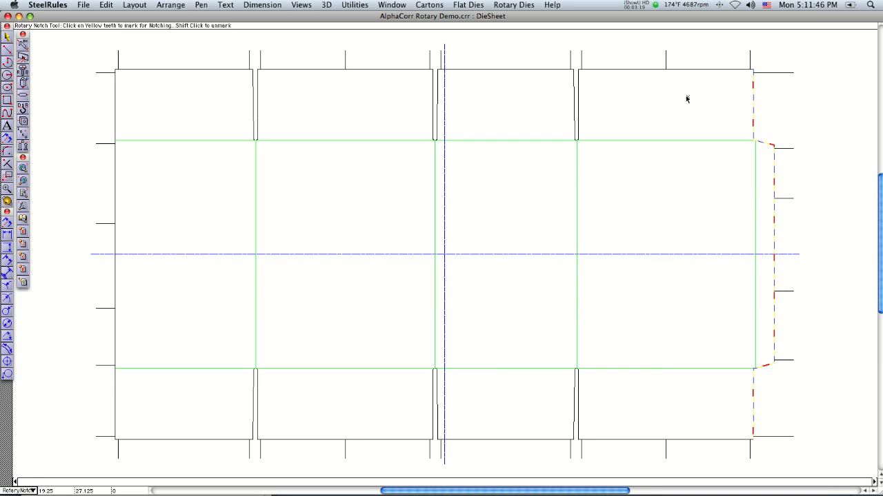
Move the notch on the glue tab's upper slanted edge away from the corner to mid-edge, and accept the shown notches
drag(730, 112, 790, 168)
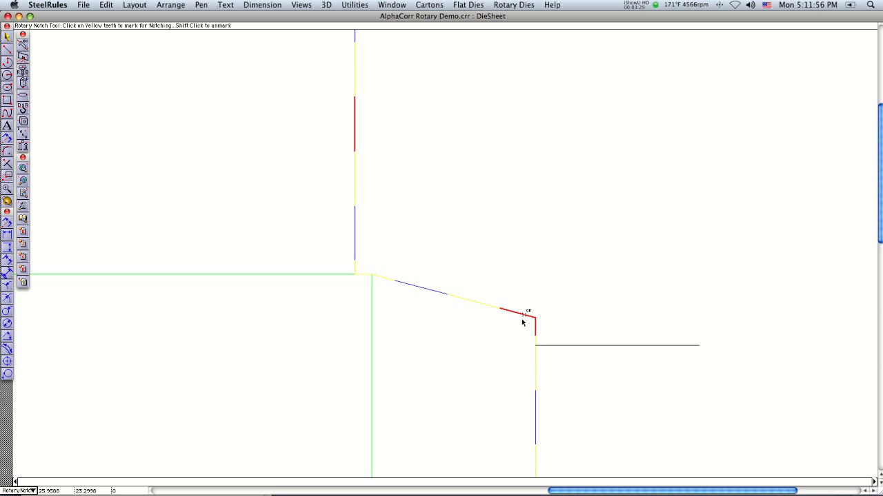
click(471, 304)
key(super+0)
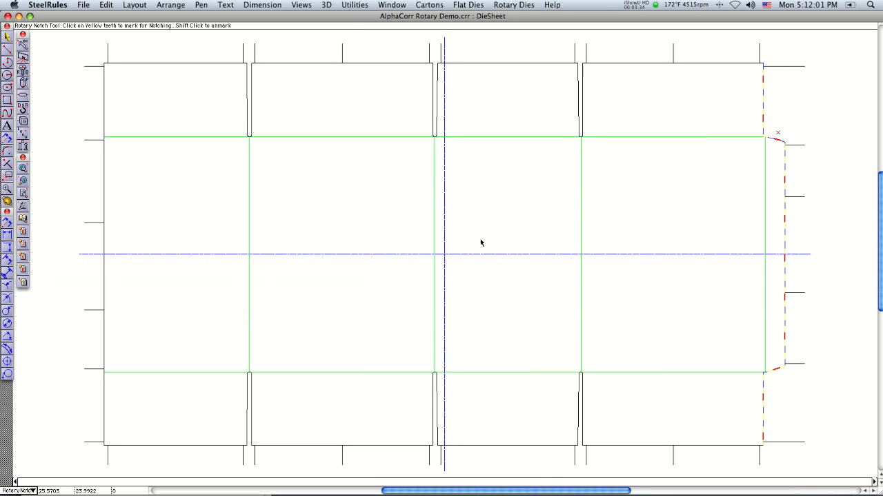
right_click(758, 84)
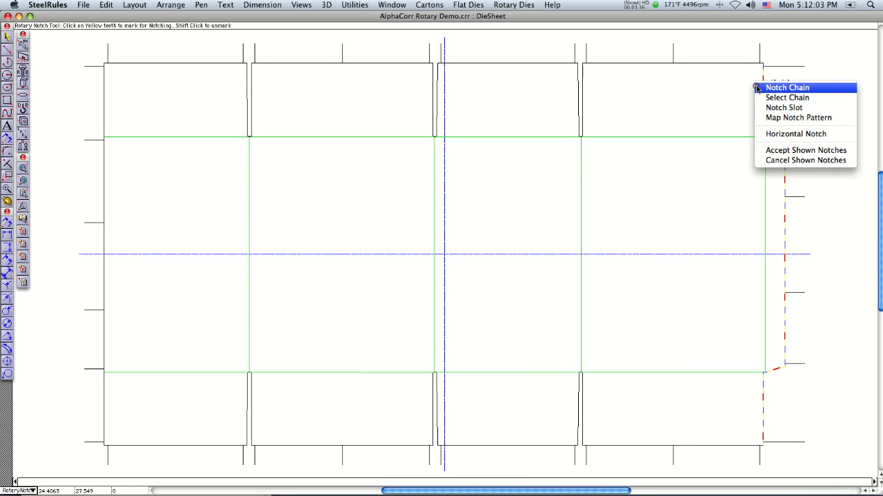
click(767, 151)
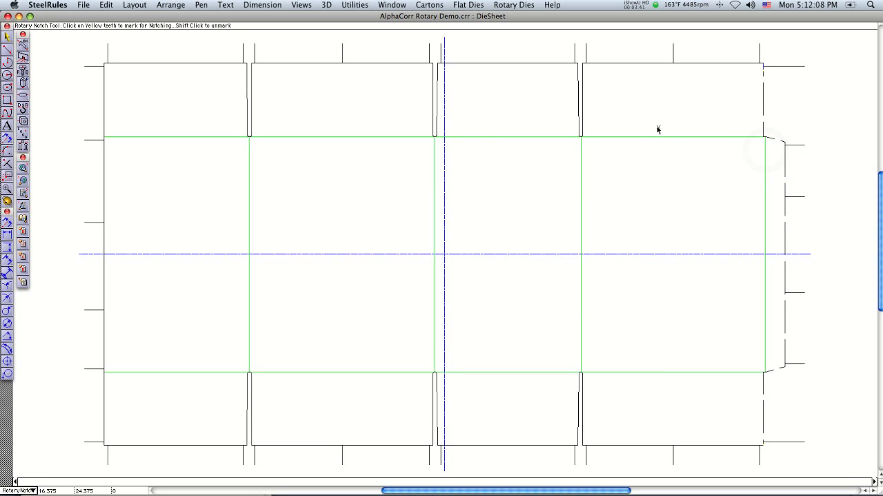
Notch the vertical crease chain between the third and fourth panels and accept its notches
right_click(576, 151)
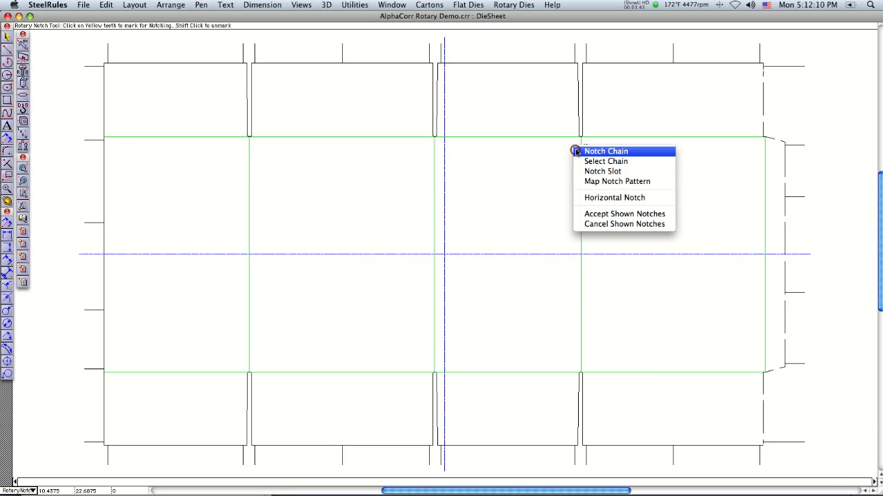
click(578, 151)
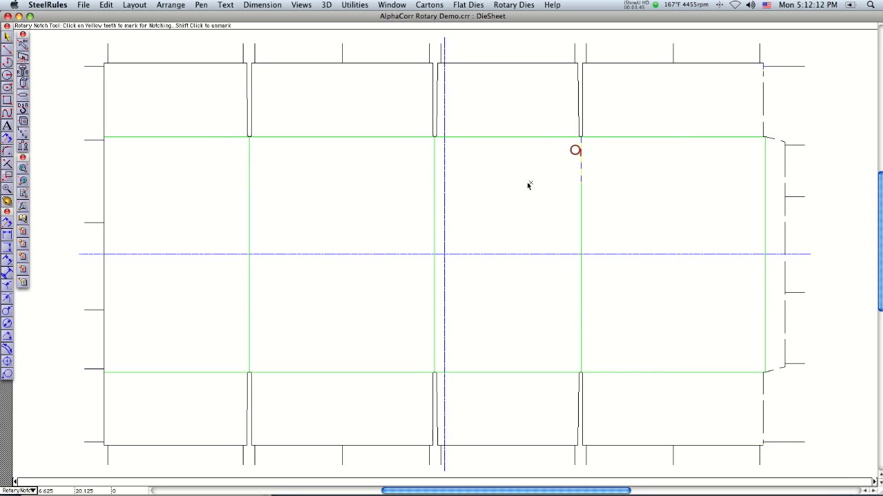
key(super+z)
Apply Horizontal Notch to all horizontal rules with notch spacing 4 and notch width 0.4375
right_click(402, 138)
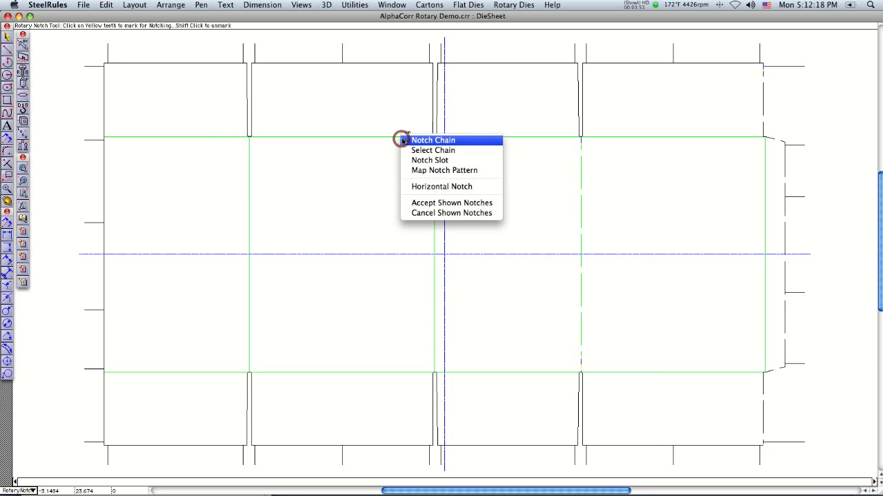
click(423, 186)
click(111, 113)
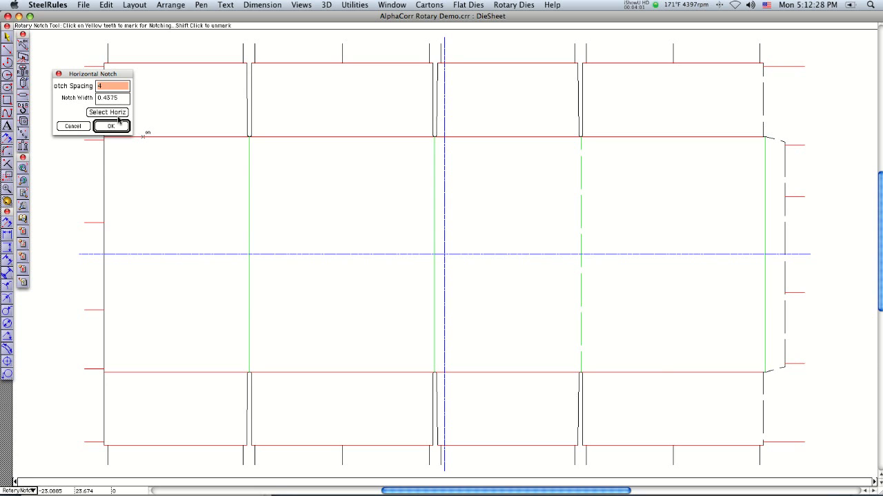
click(113, 127)
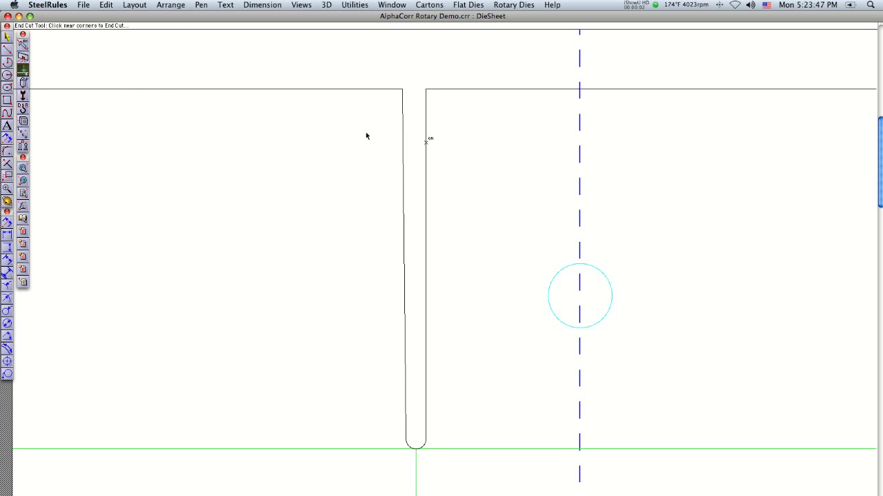
End-cut the flap edges on both sides of the slot, select the slot's chain and generate its notches with Notch Slot
click(363, 92)
click(463, 90)
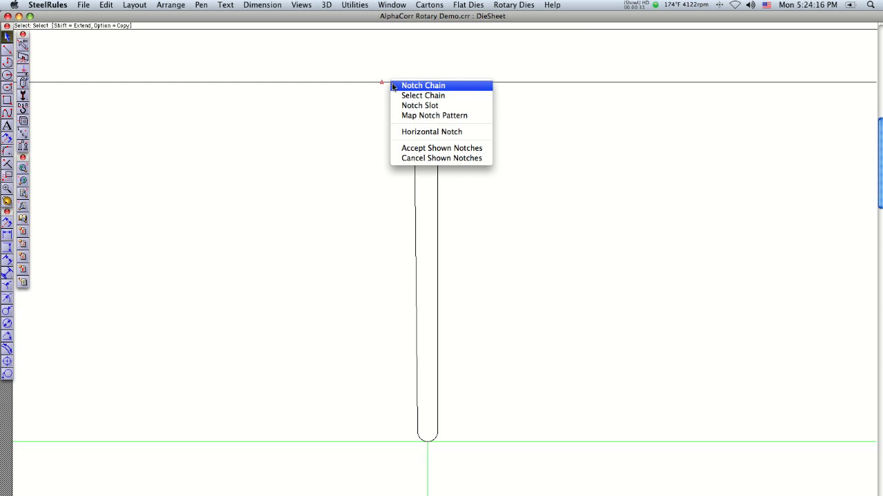
click(393, 86)
click(401, 95)
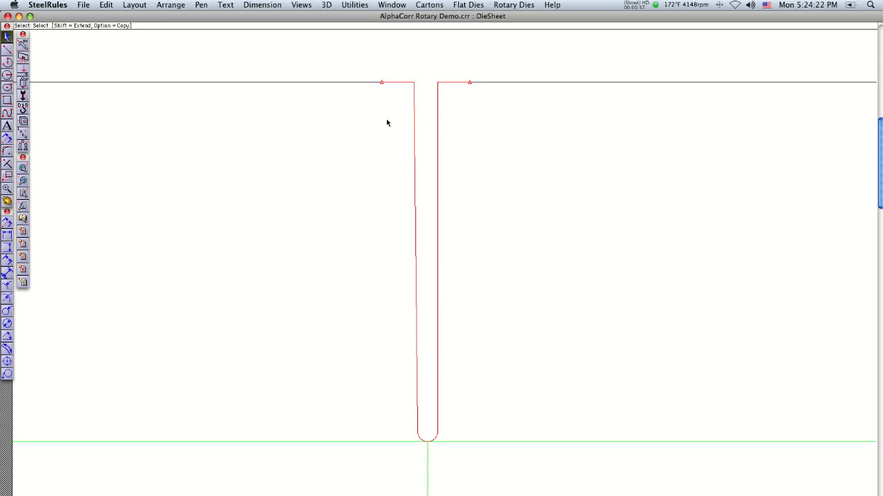
right_click(424, 440)
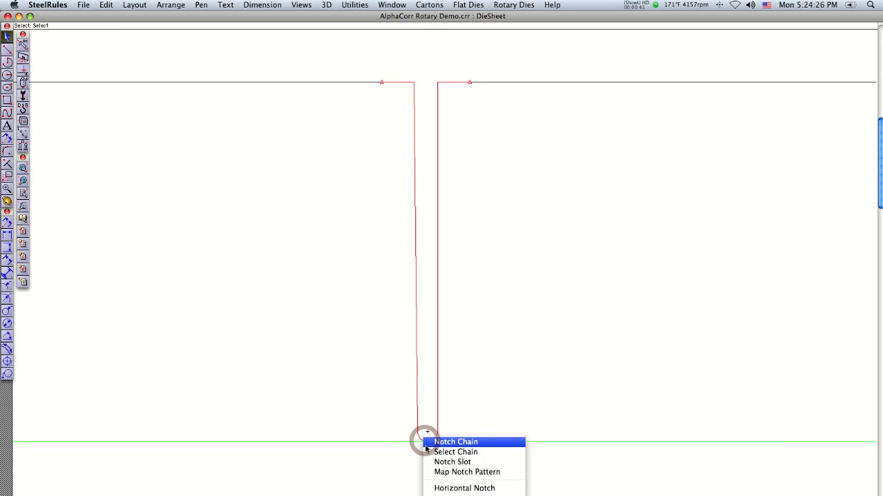
click(429, 462)
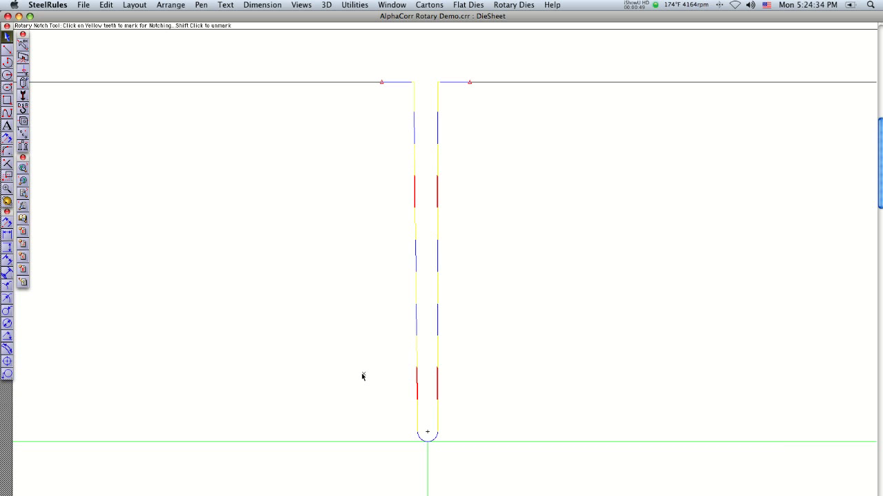
Adjust the lower notches on both sides of the slot by marking the next tooth up, and accept the shown notches
click(413, 381)
click(435, 381)
click(418, 353)
click(434, 353)
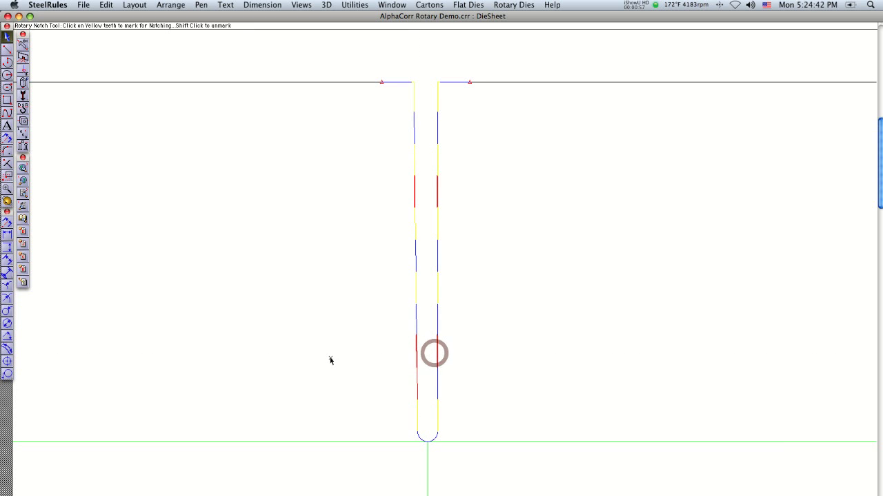
right_click(415, 307)
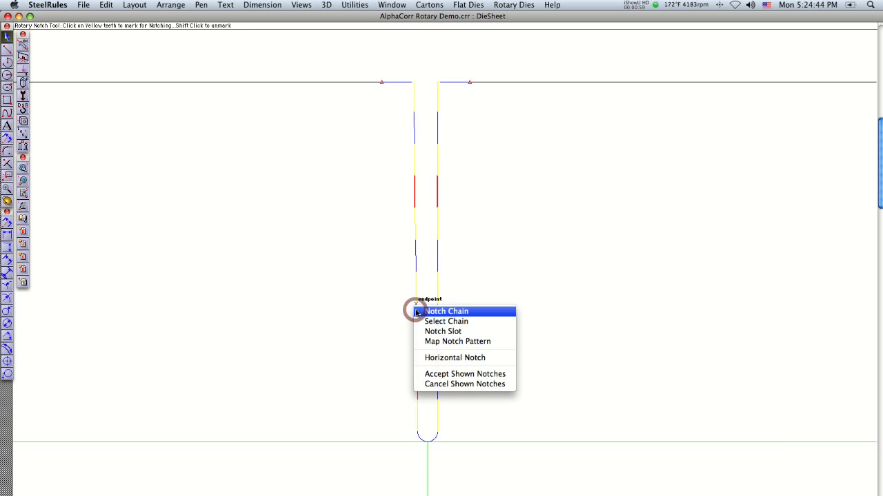
click(434, 374)
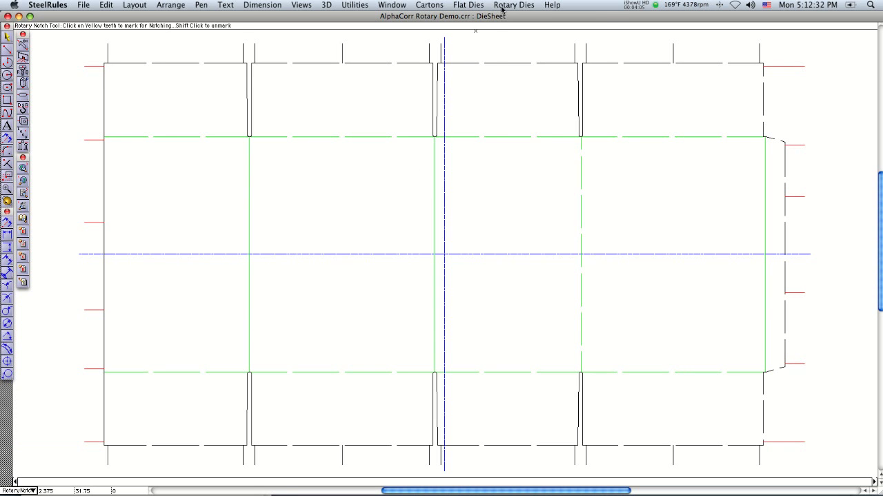
Finish notching to return to the die sheet and clear the selection of horizontal choppers
click(513, 4)
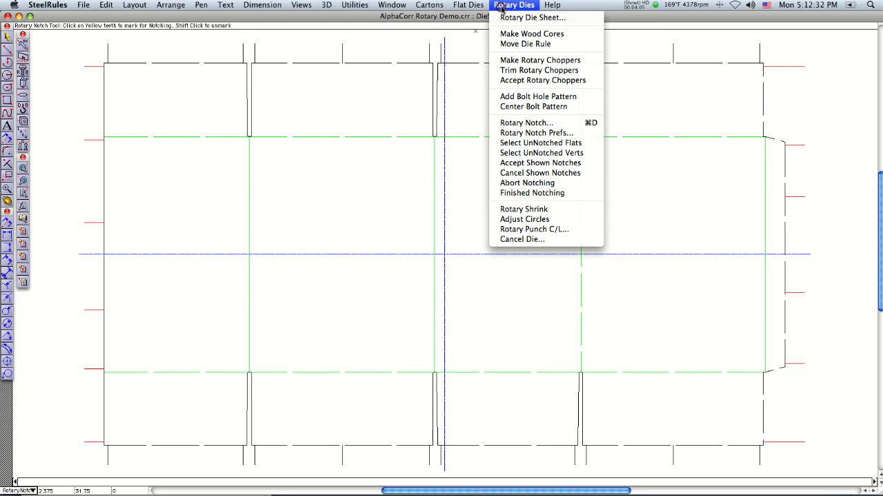
click(542, 193)
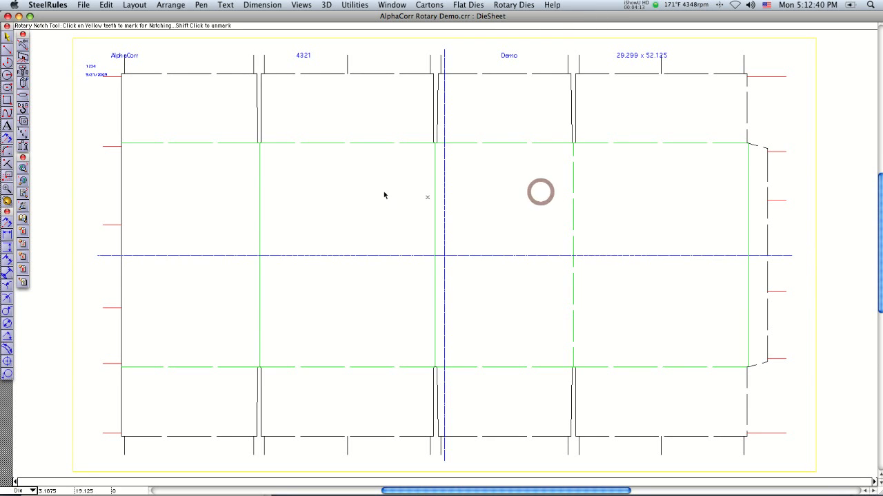
click(8, 36)
click(44, 74)
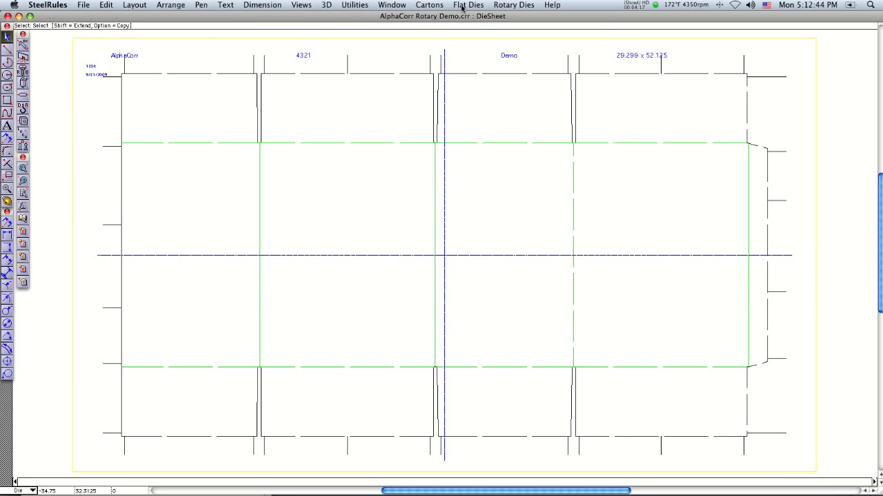
Add the bolt hole pattern and select the 1st, 5th, 9th and 14th holes from the bottom in the leftmost column
click(498, 7)
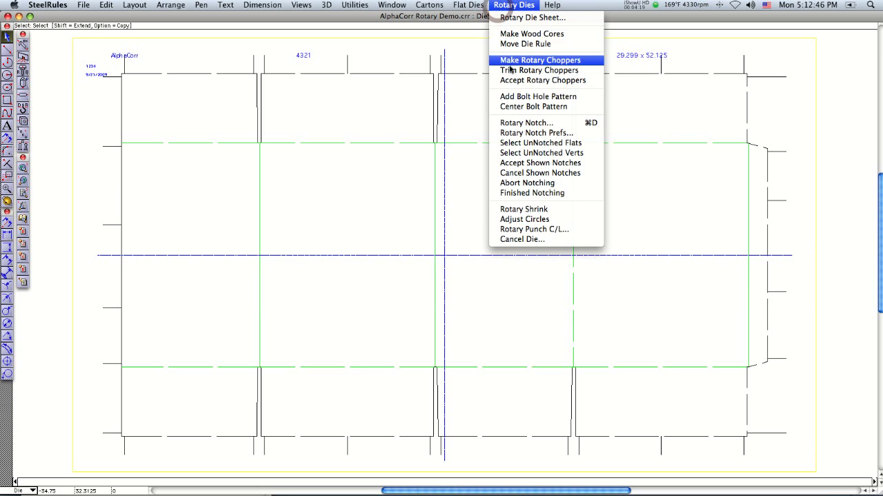
click(508, 96)
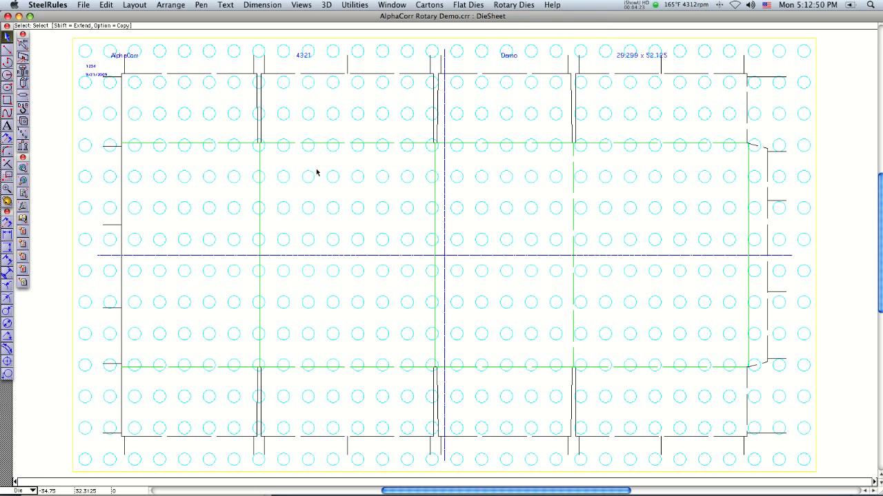
shift+click(86, 458)
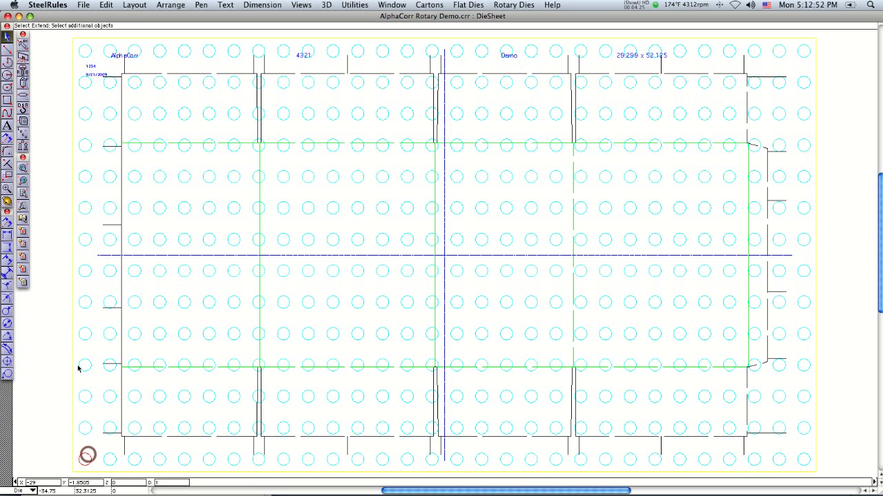
shift+click(77, 338)
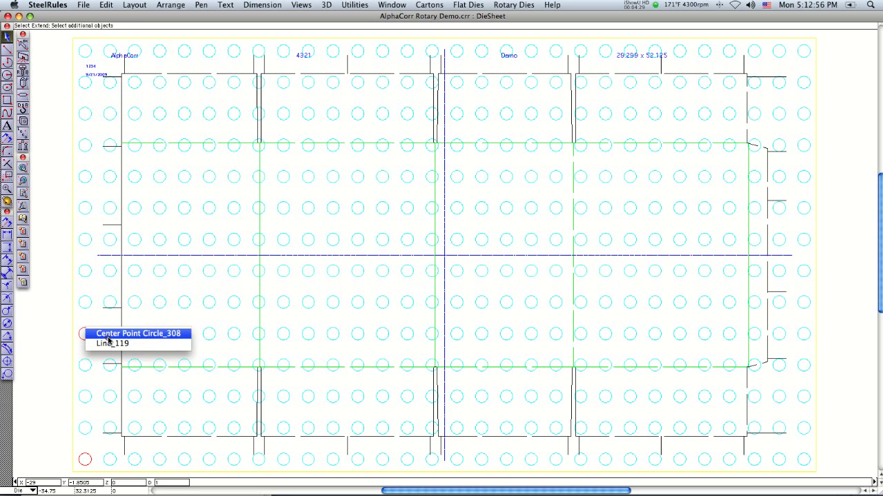
shift+click(109, 336)
shift+click(84, 215)
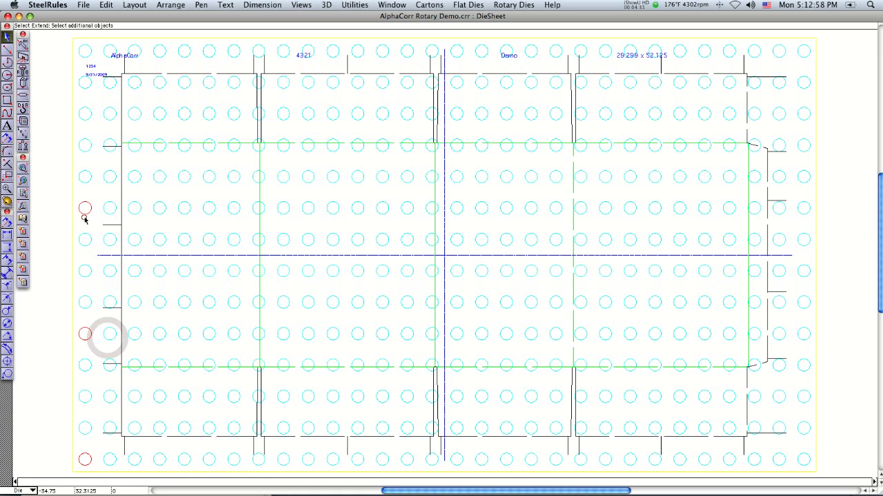
shift+click(86, 54)
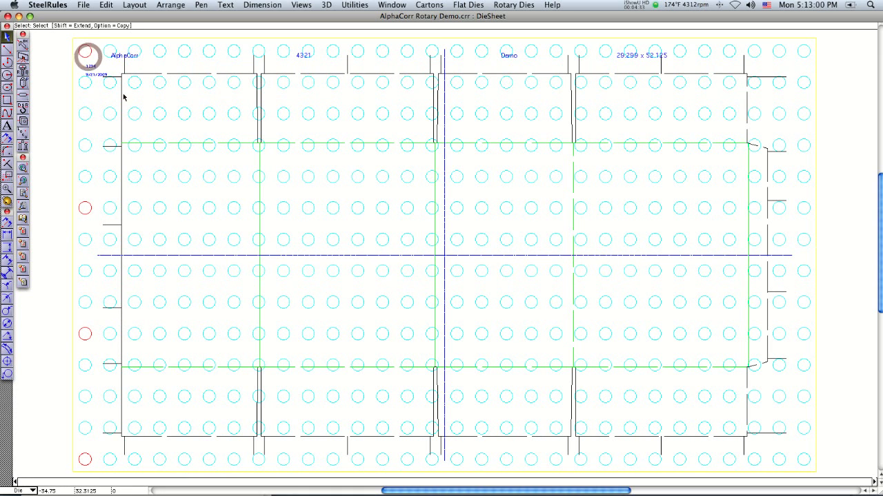
With the Rotary Bolt Tool, accept the drill holes in the 6th, 11th, 16th, 22nd, 26th and 30th columns from the left
click(23, 68)
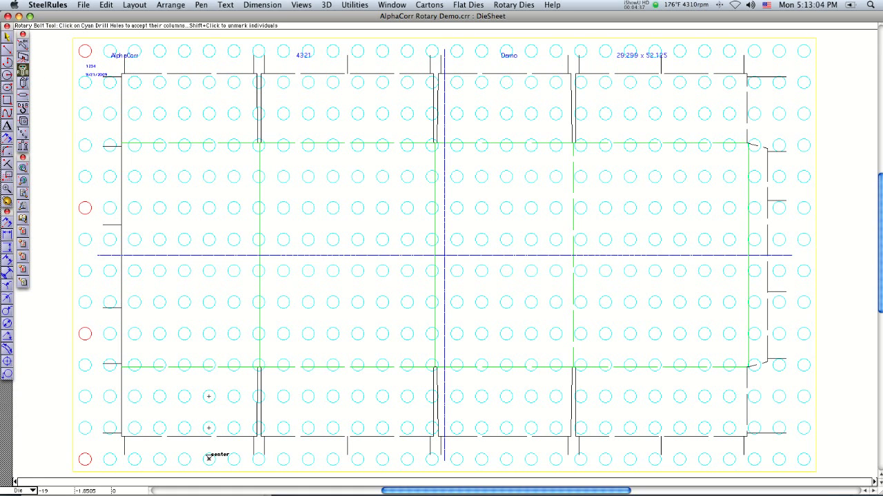
click(209, 459)
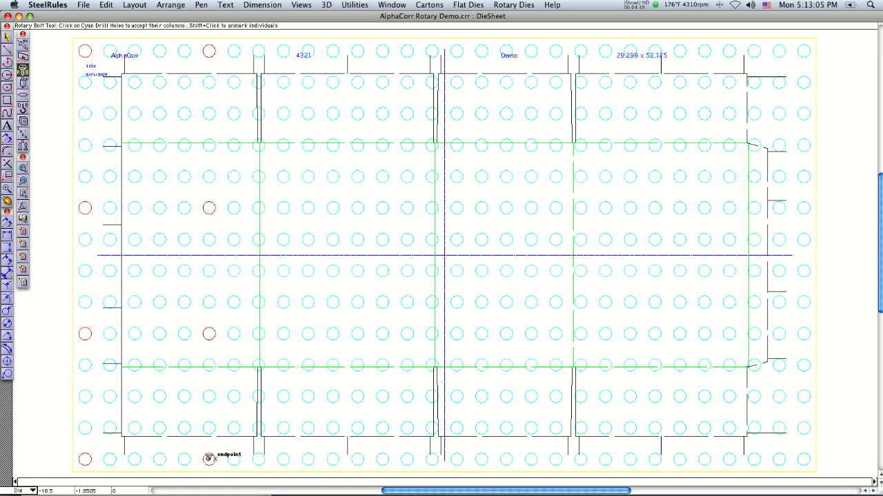
click(331, 457)
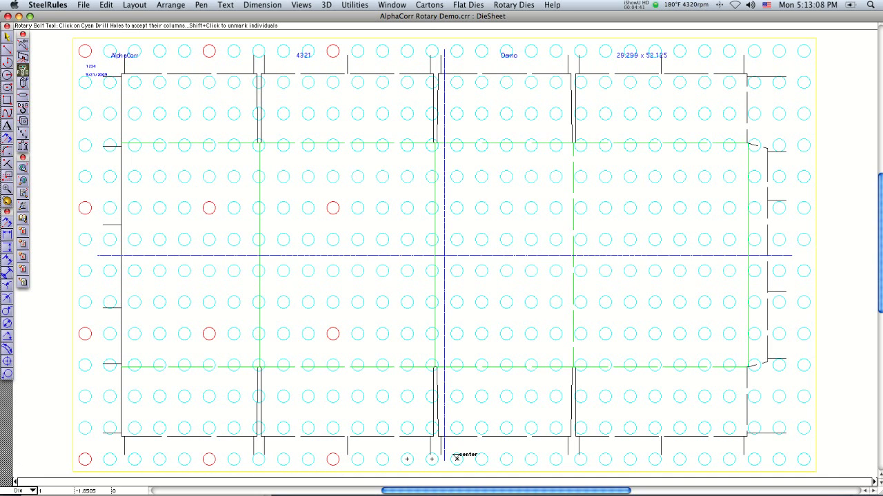
click(456, 458)
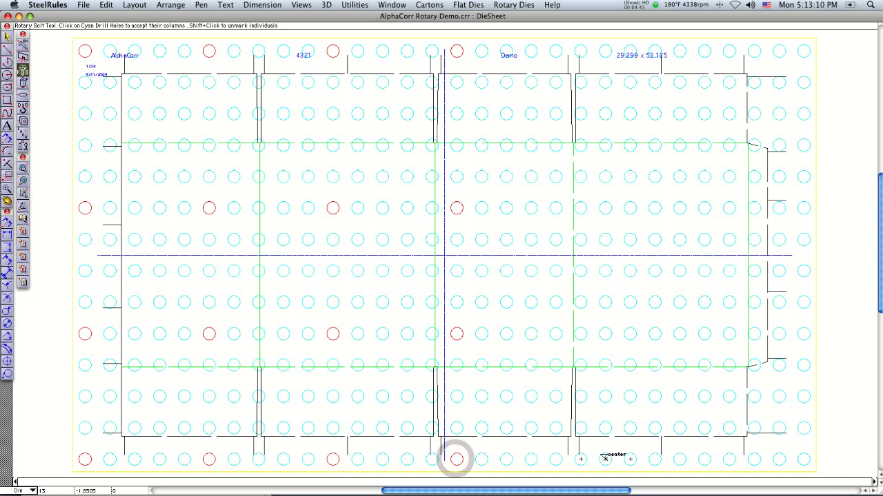
click(604, 458)
click(704, 459)
click(803, 457)
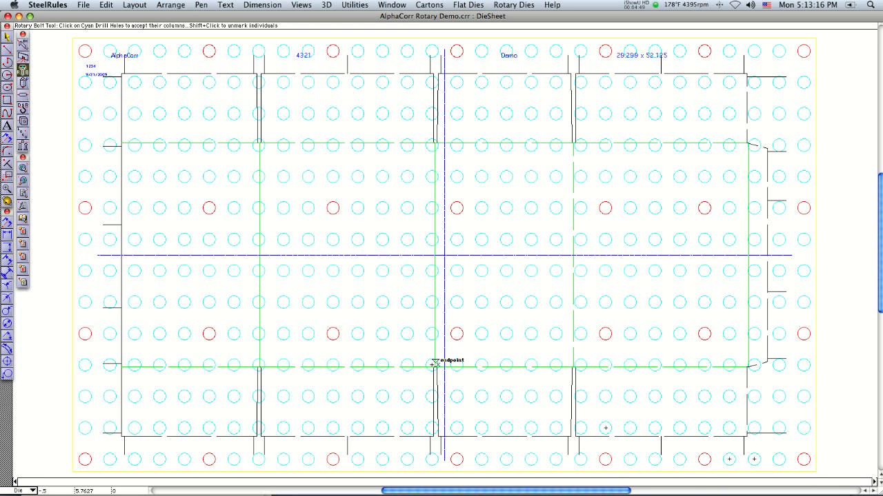
Mark individual bolt holes alternately just below and above the horizontal centreline in the 4th, 10th, 14th, 20th and 25th columns
click(159, 263)
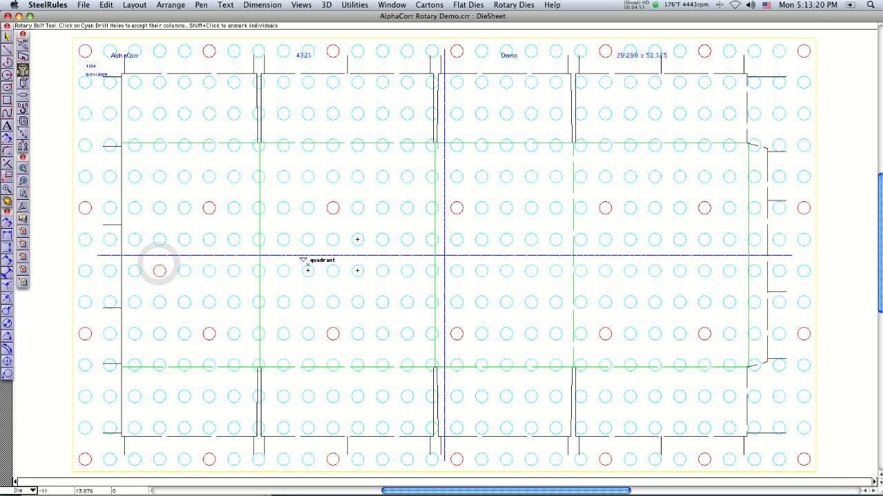
click(310, 240)
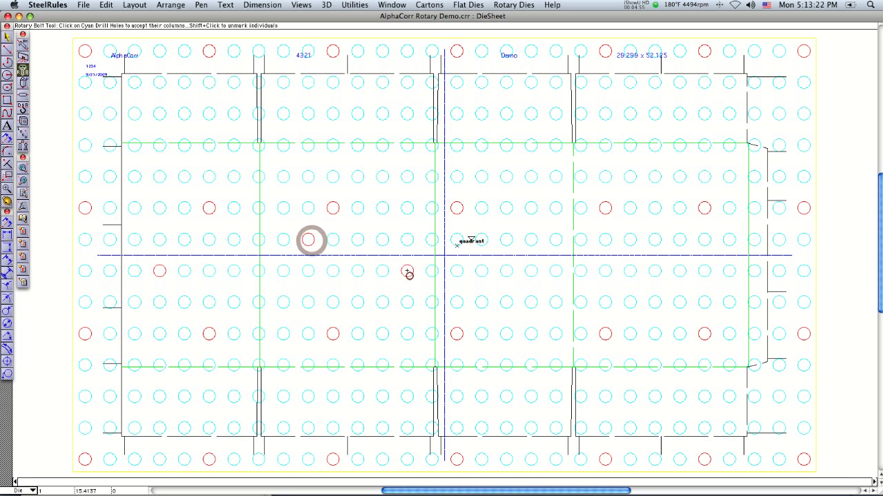
click(407, 271)
click(555, 239)
click(678, 269)
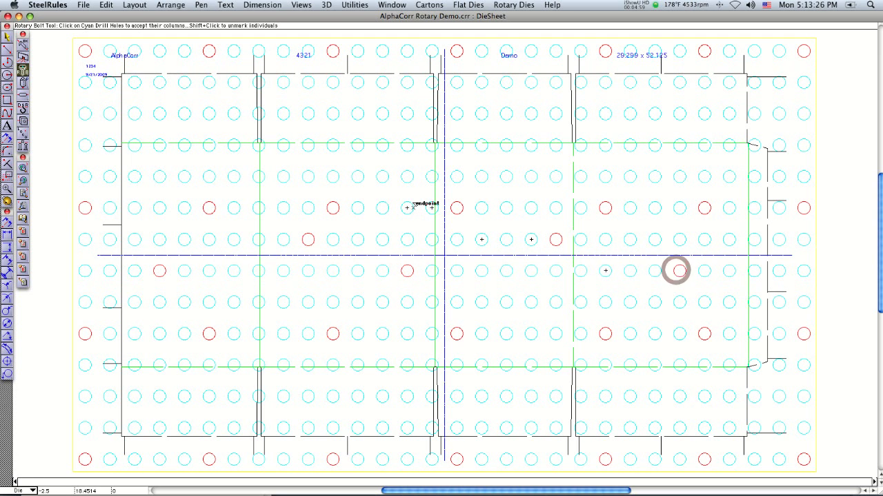
Accept the marked bolt holes and delete the single hole just above the horizontal centreline in the second panel
key(Return)
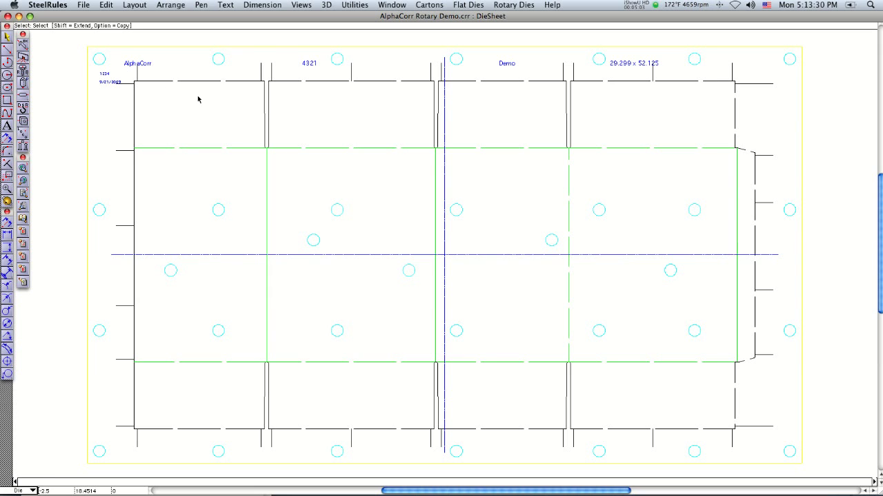
click(316, 239)
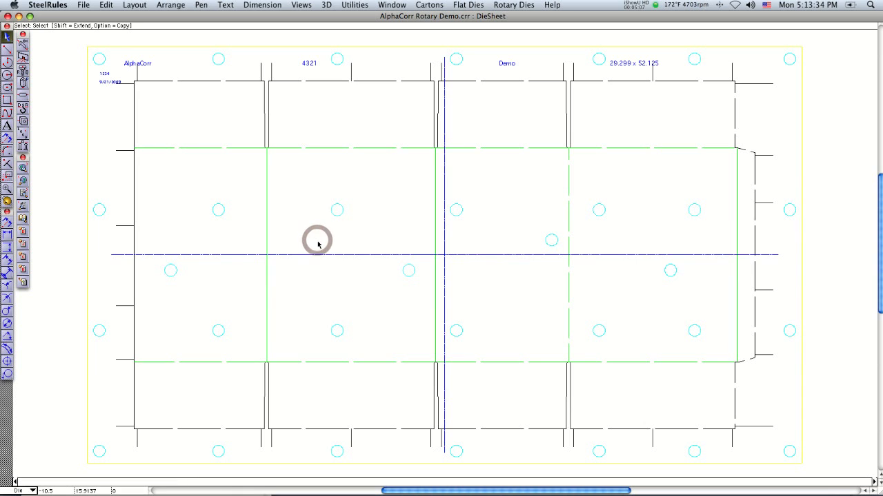
key(Delete)
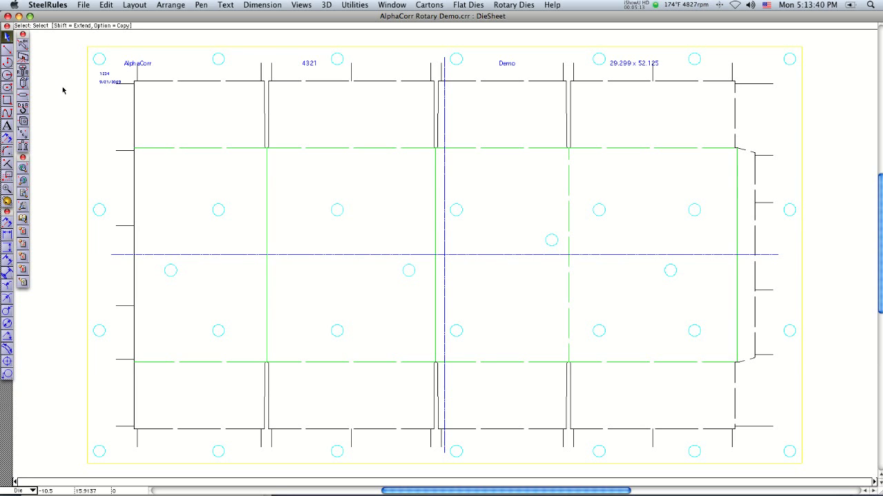
With the Collar Tool, insert collar markers on the first, third, fifth and seventh bolt columns, counted along the bottom row of holes
drag(22, 74, 51, 74)
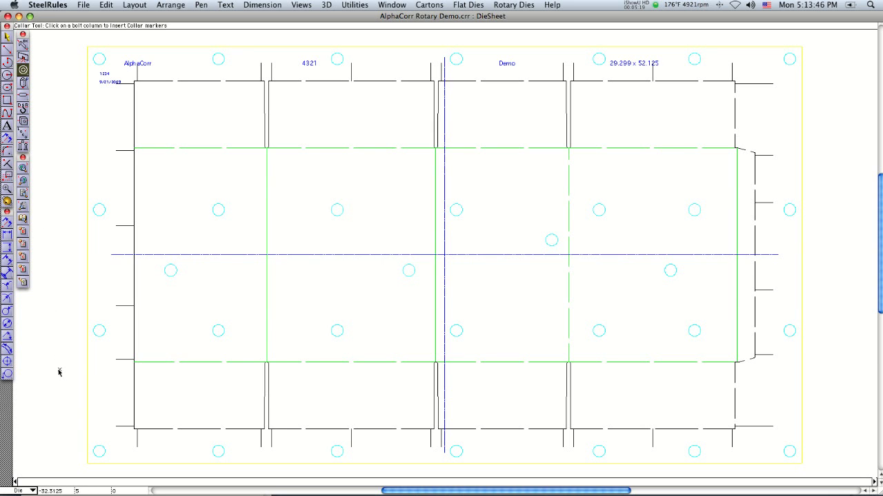
click(98, 453)
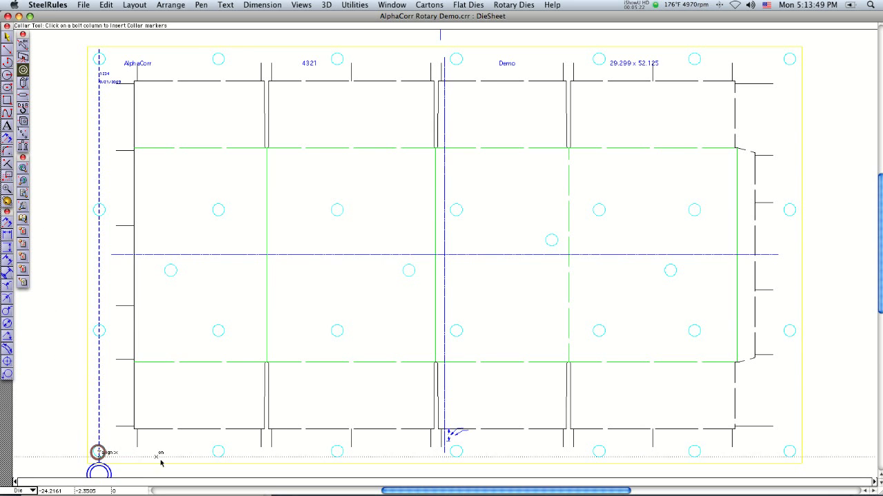
click(336, 452)
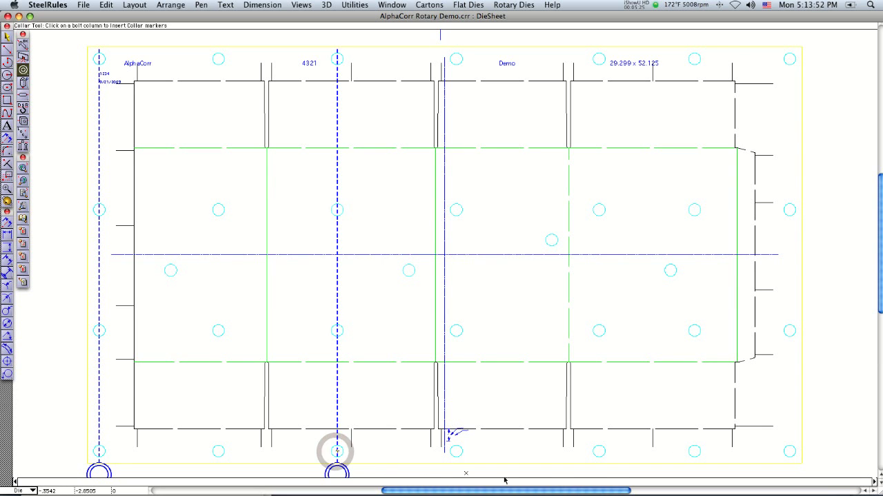
click(598, 451)
click(789, 452)
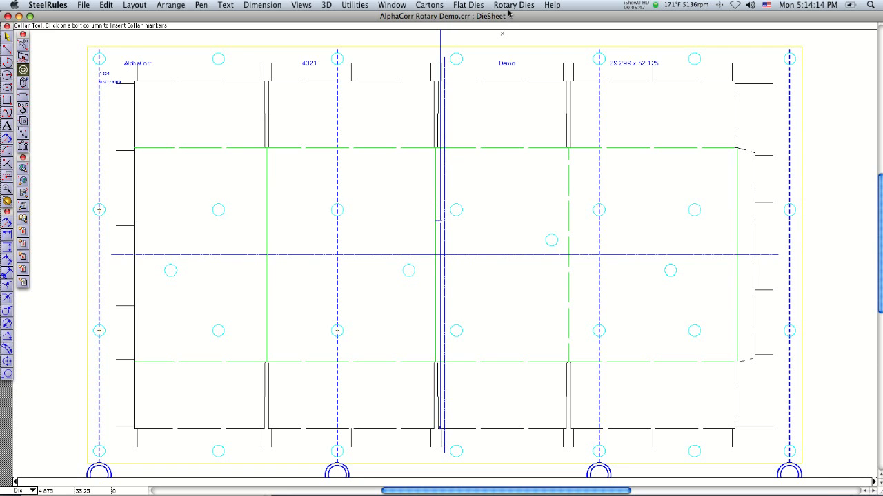
click(511, 5)
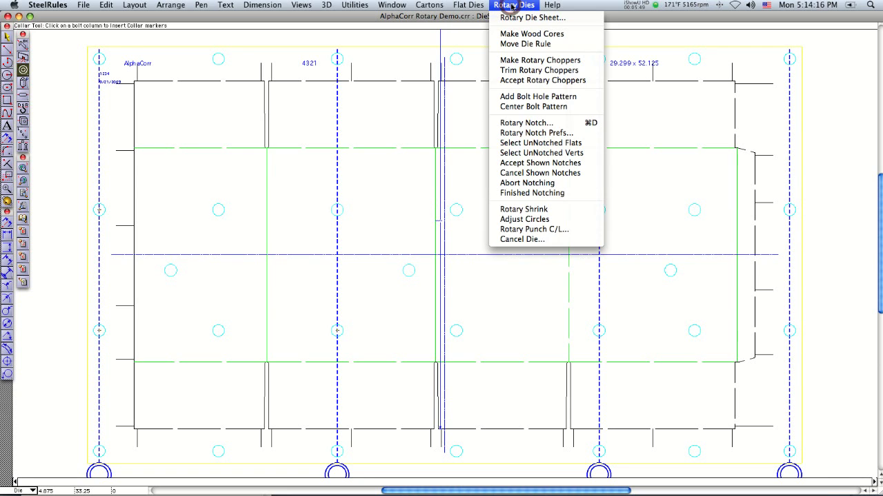
click(511, 7)
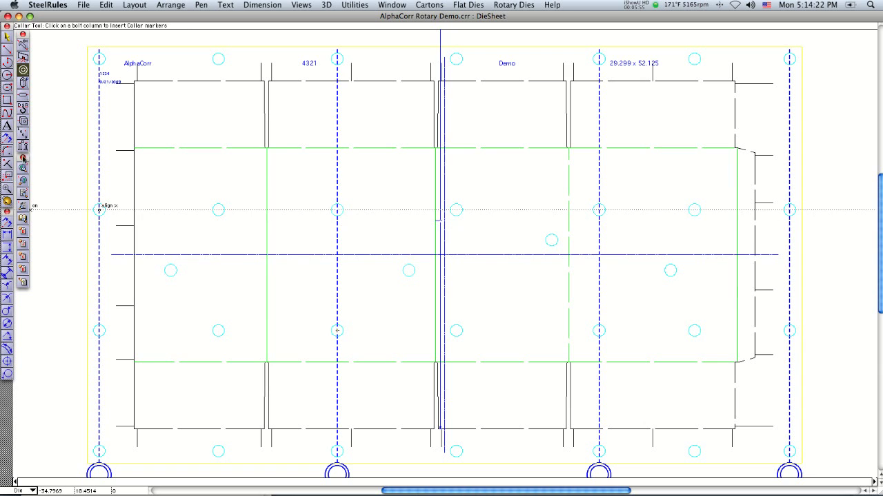
With the Hand Hole Tool, insert vertical hand holes centred across the first and fourth panels, using the die board's upper and lower edges
click(23, 97)
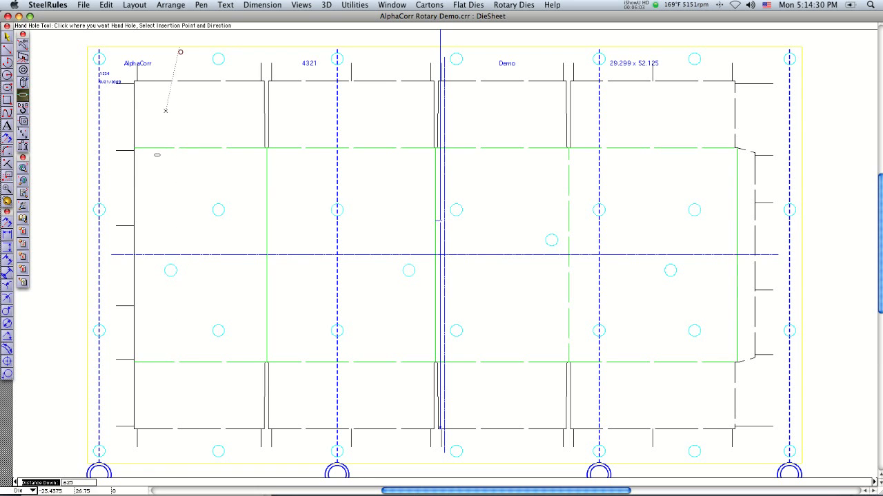
click(179, 52)
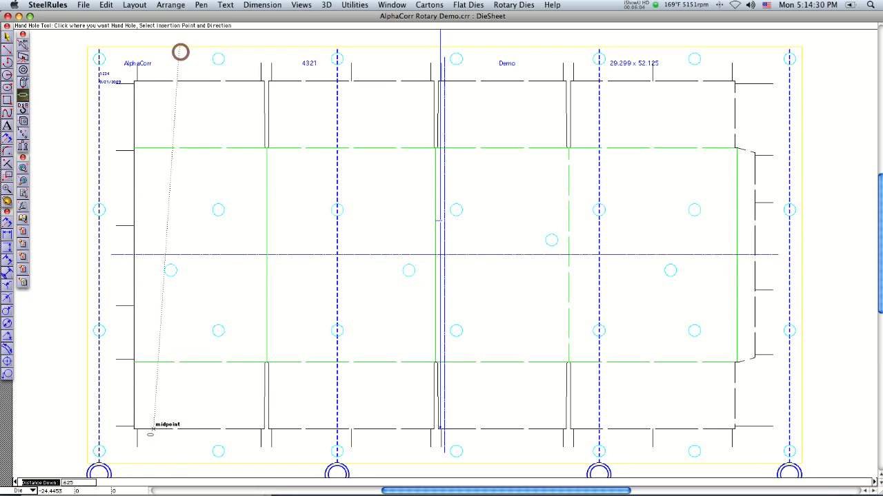
click(177, 463)
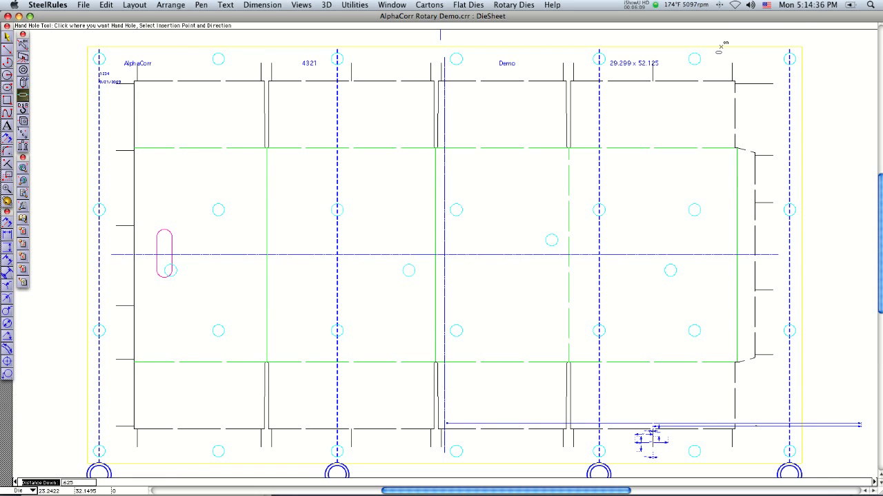
click(662, 50)
click(670, 461)
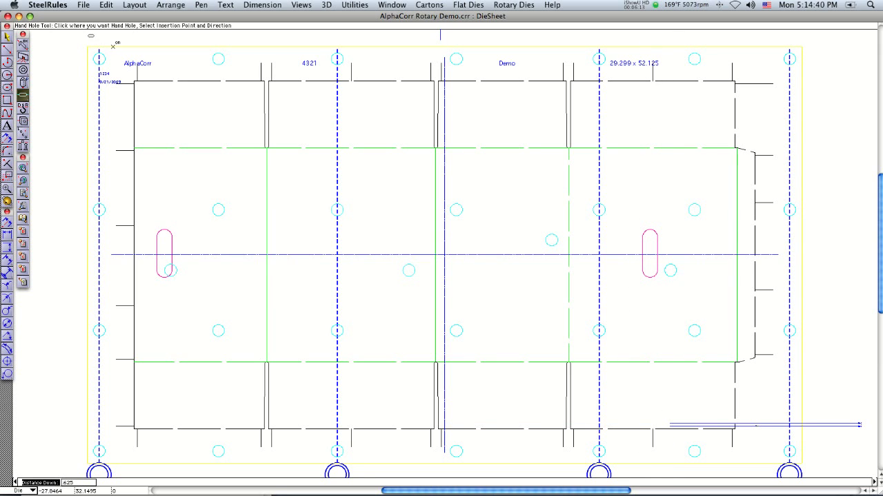
key(Escape)
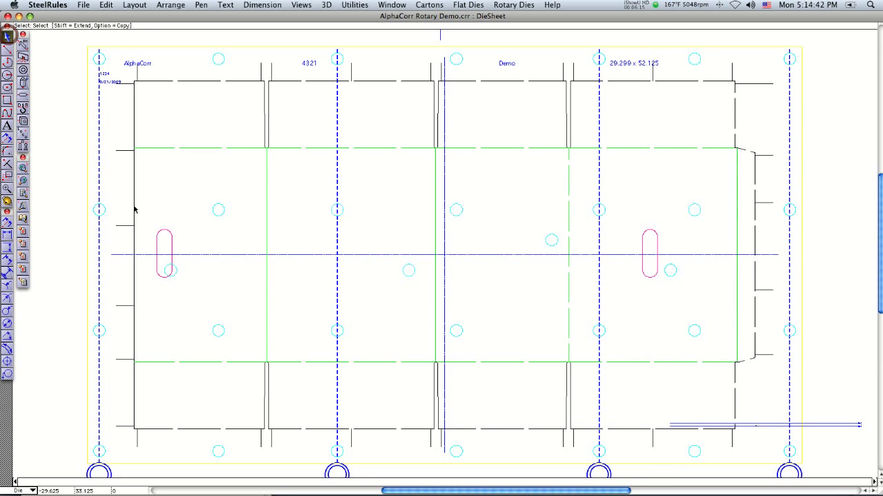
Move the hand hole in the first panel to the right, clear of the overlapping bolt hole, and deselect it
drag(146, 212, 172, 292)
drag(168, 253, 193, 254)
click(190, 314)
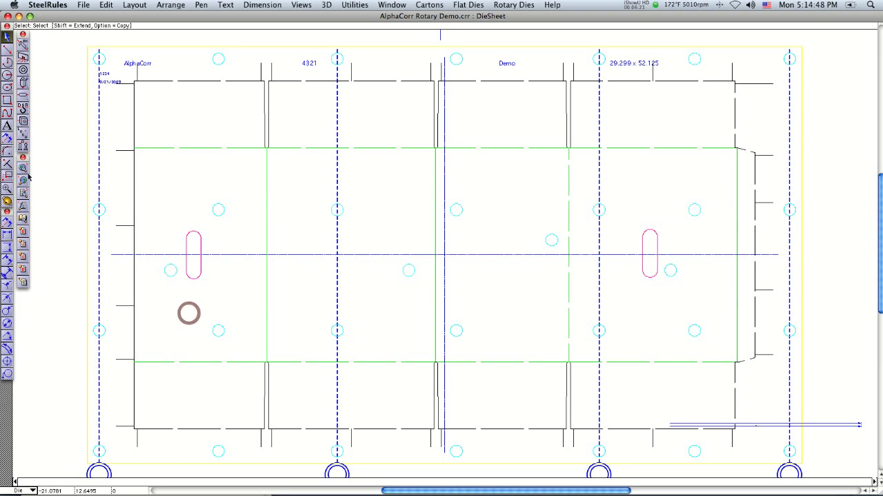
With the Arrow Tool, insert downward arrows at the upper and lower ends of both outermost bolt columns, and return to the Select tool
click(23, 95)
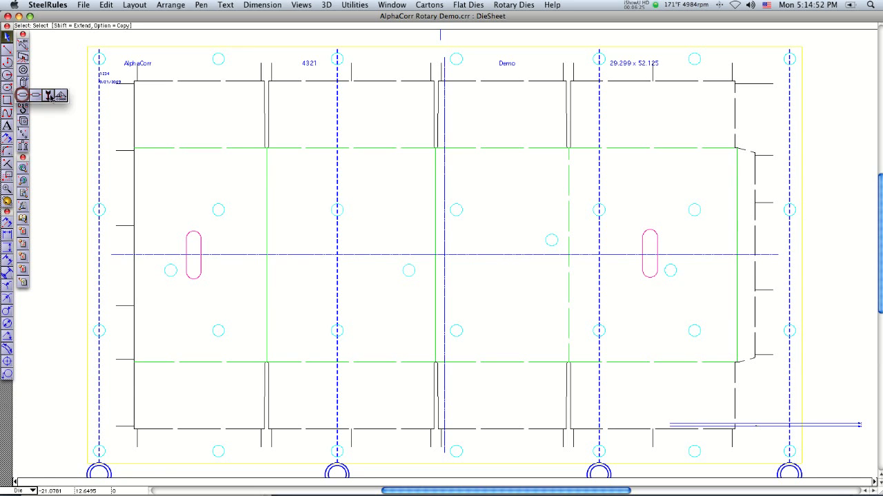
click(96, 172)
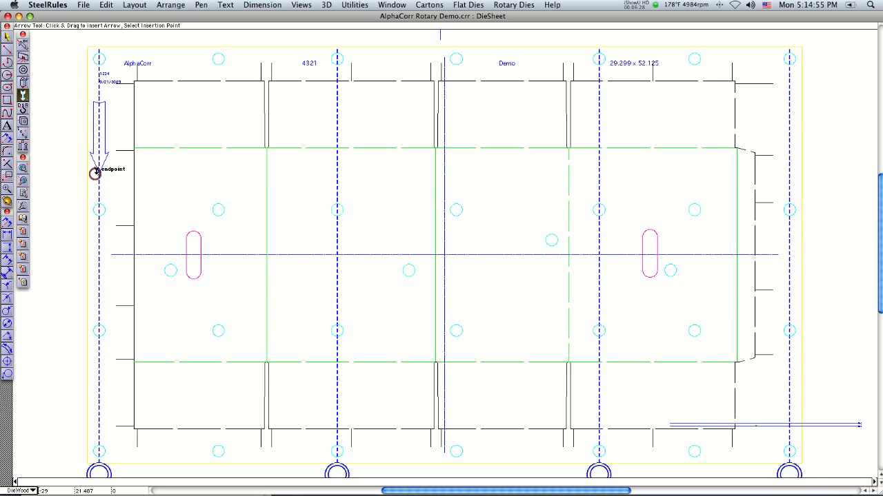
click(99, 413)
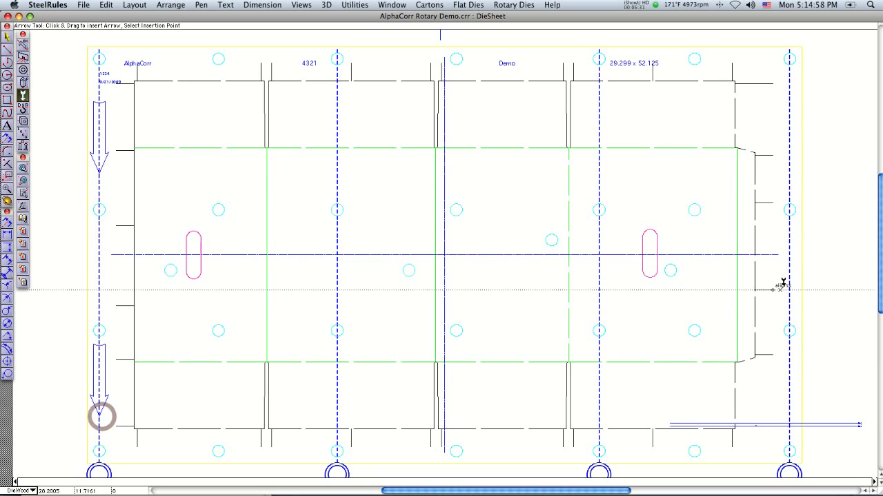
click(787, 412)
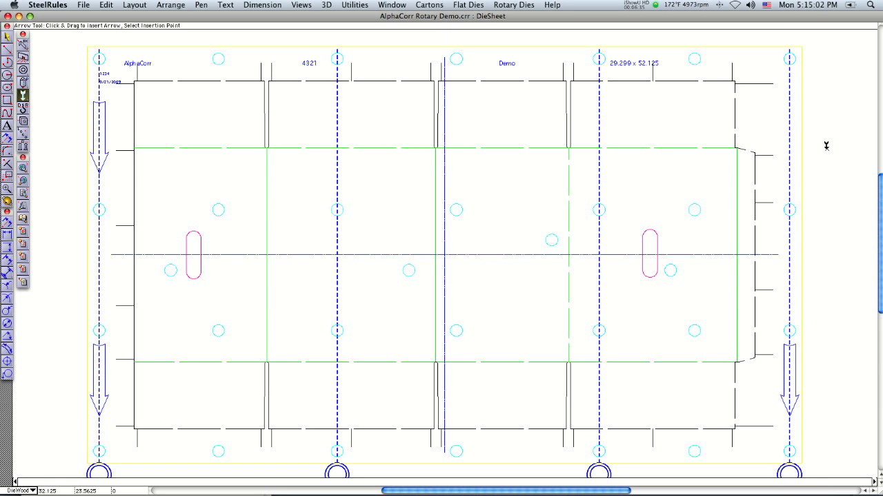
click(787, 166)
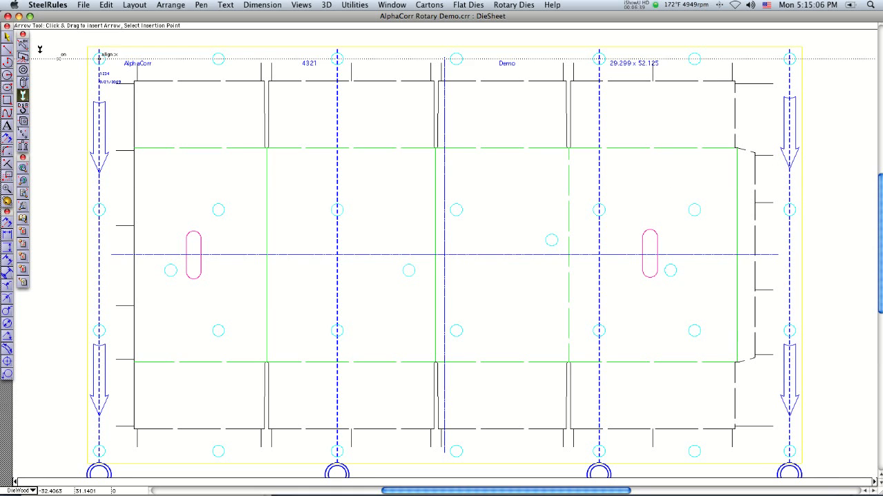
click(6, 36)
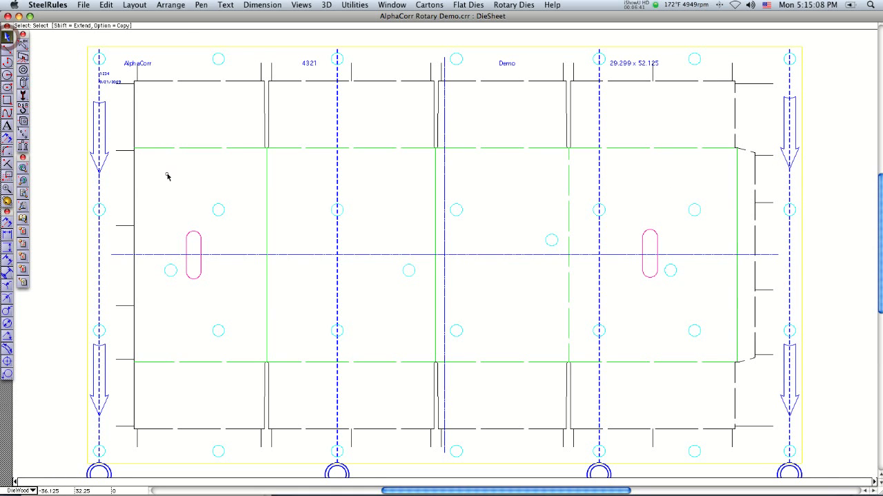
click(167, 176)
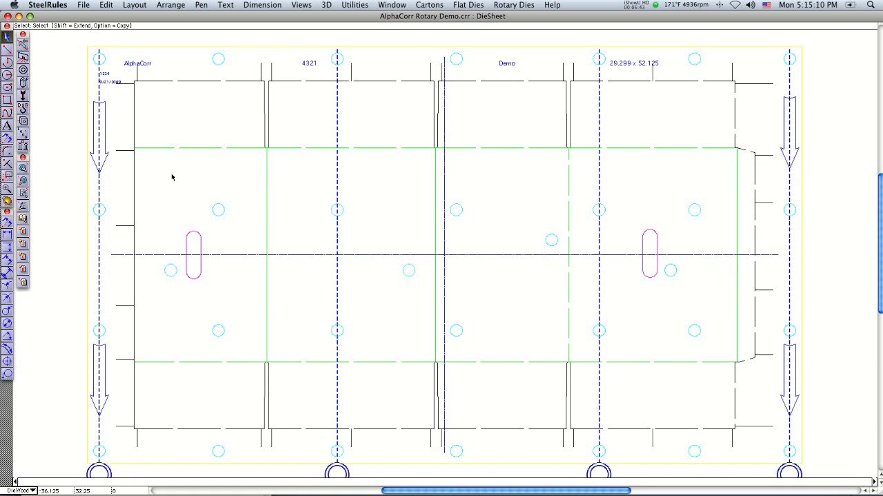